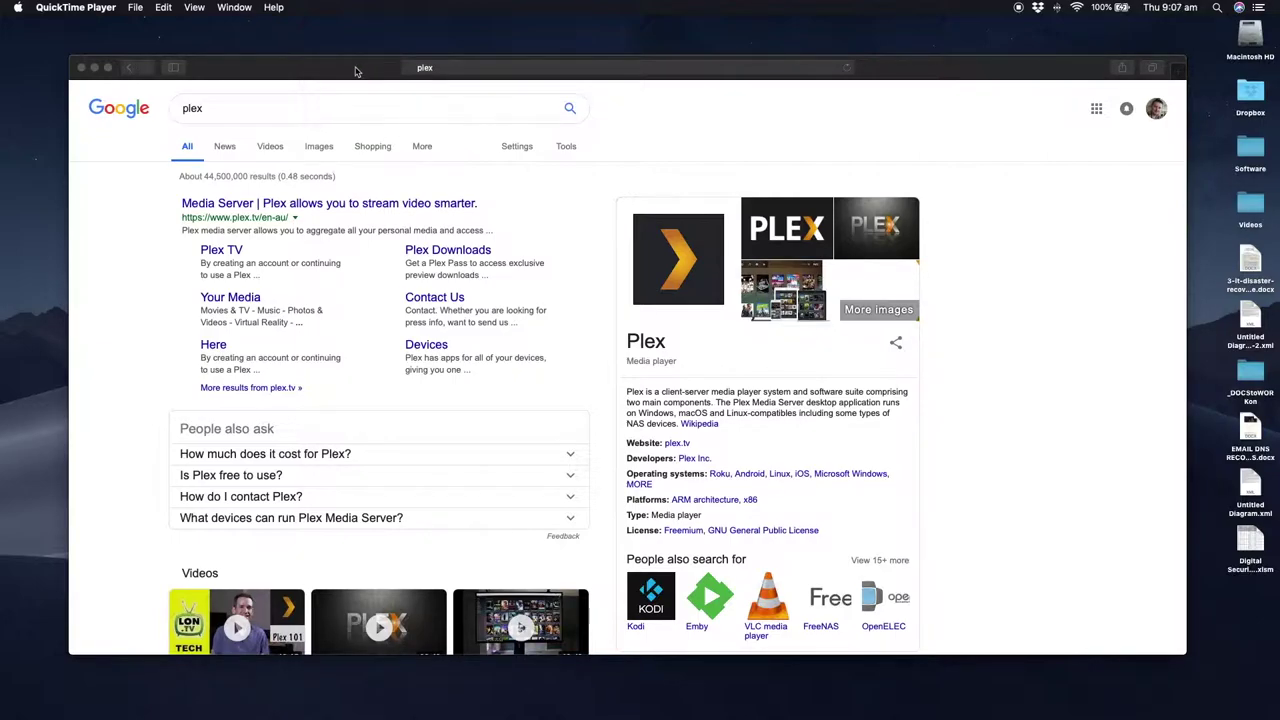
Step: Bring the Safari window forward and reposition it slightly upward
left_click(355, 71)
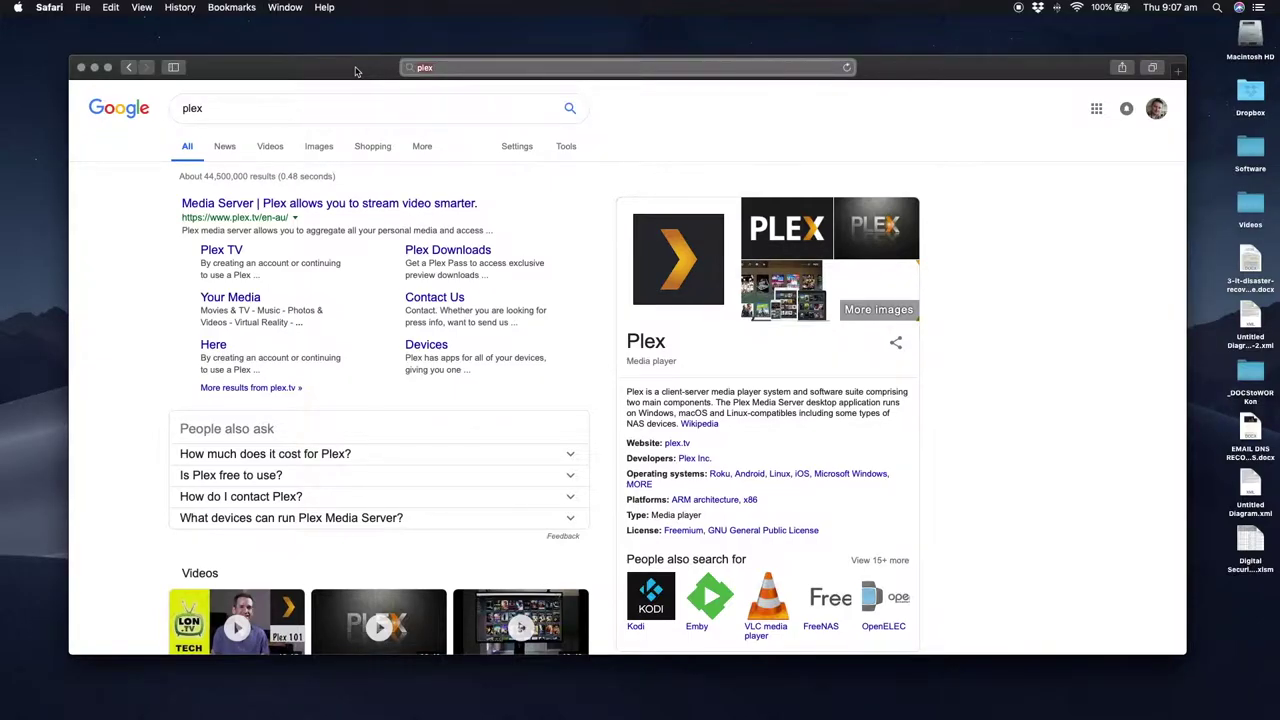
left_click_drag(355, 71, 351, 67)
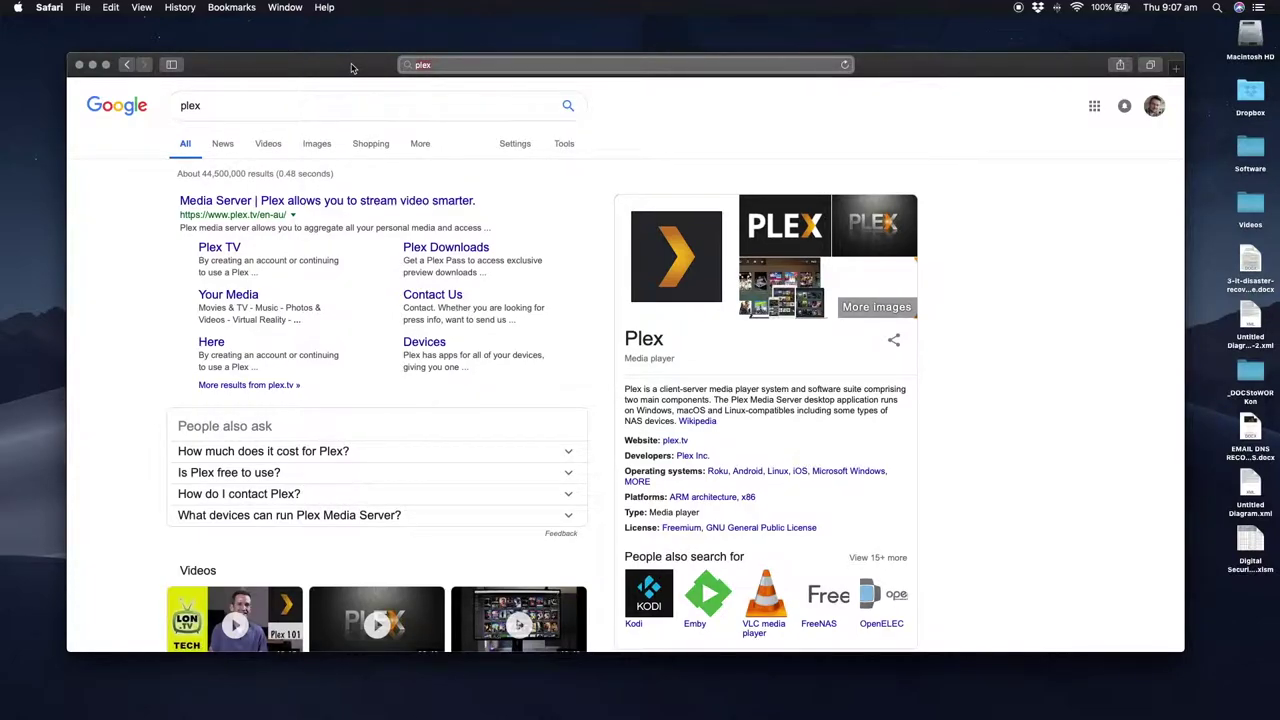
left_click_drag(351, 67, 345, 66)
Step: Open the 'Media Server | Plex' Google result to reach plex.tv and close the TIDAL promotion
left_click(224, 108)
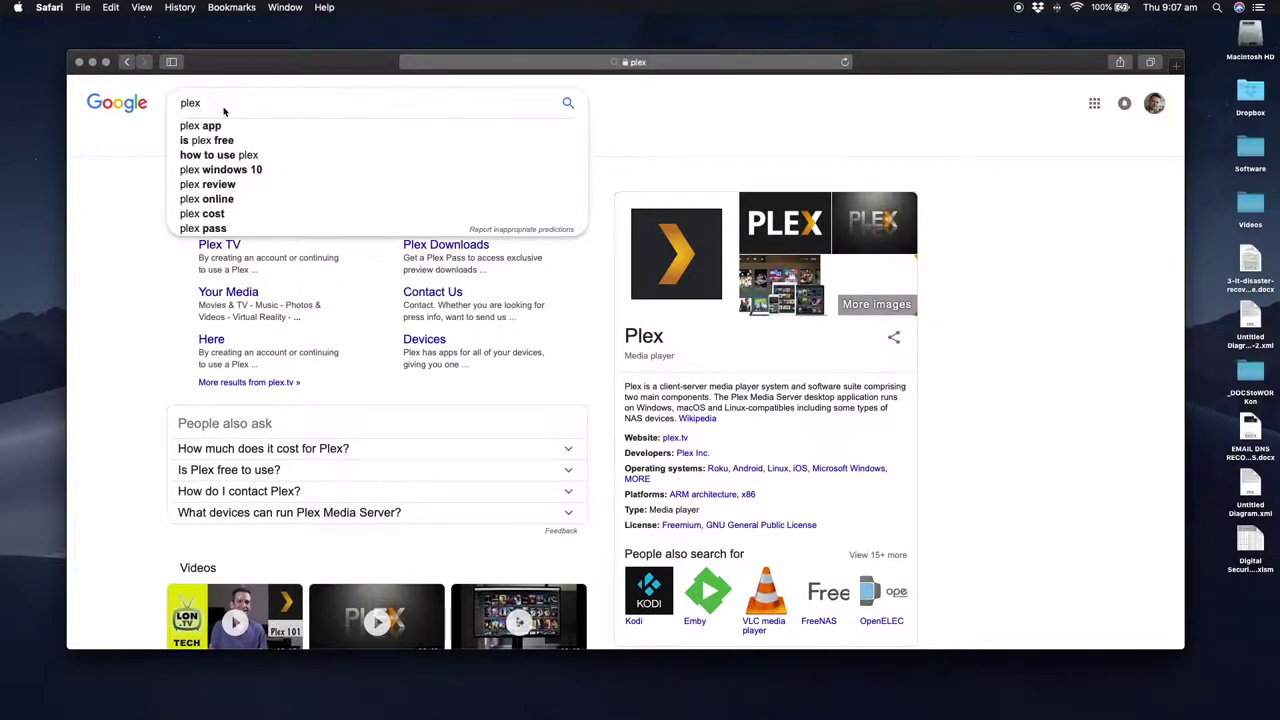
left_click(149, 251)
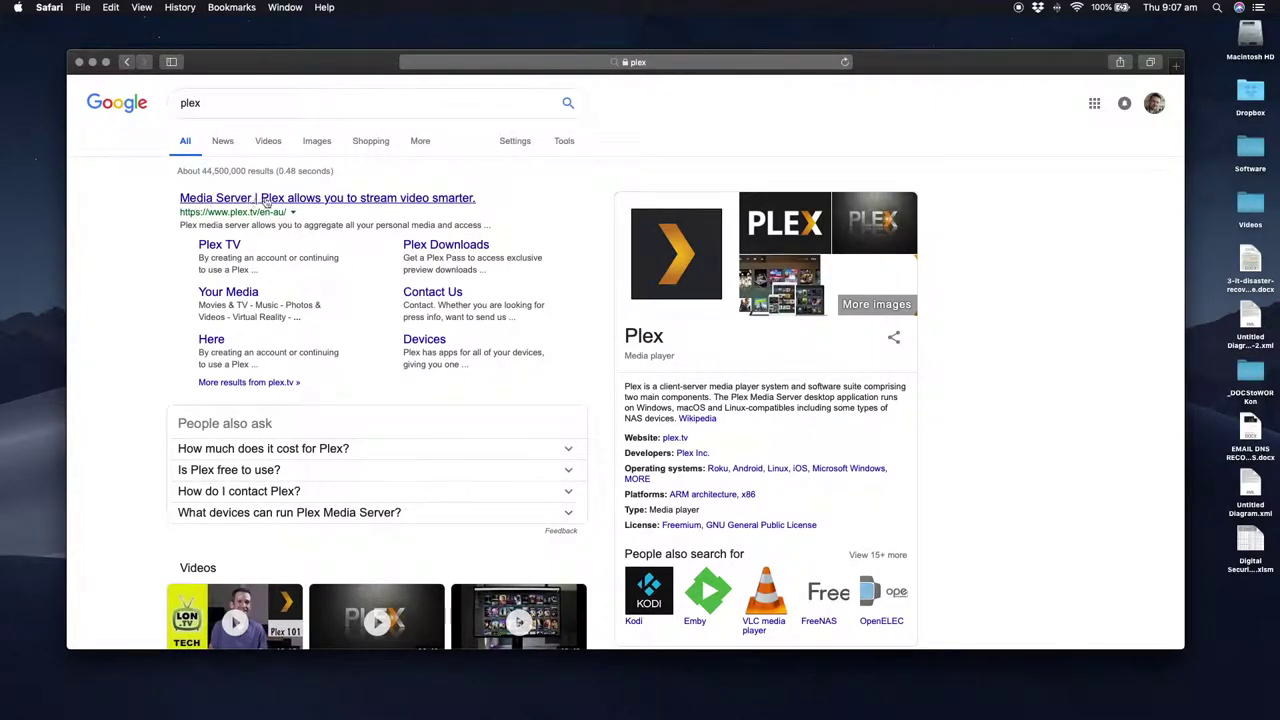
left_click(303, 203)
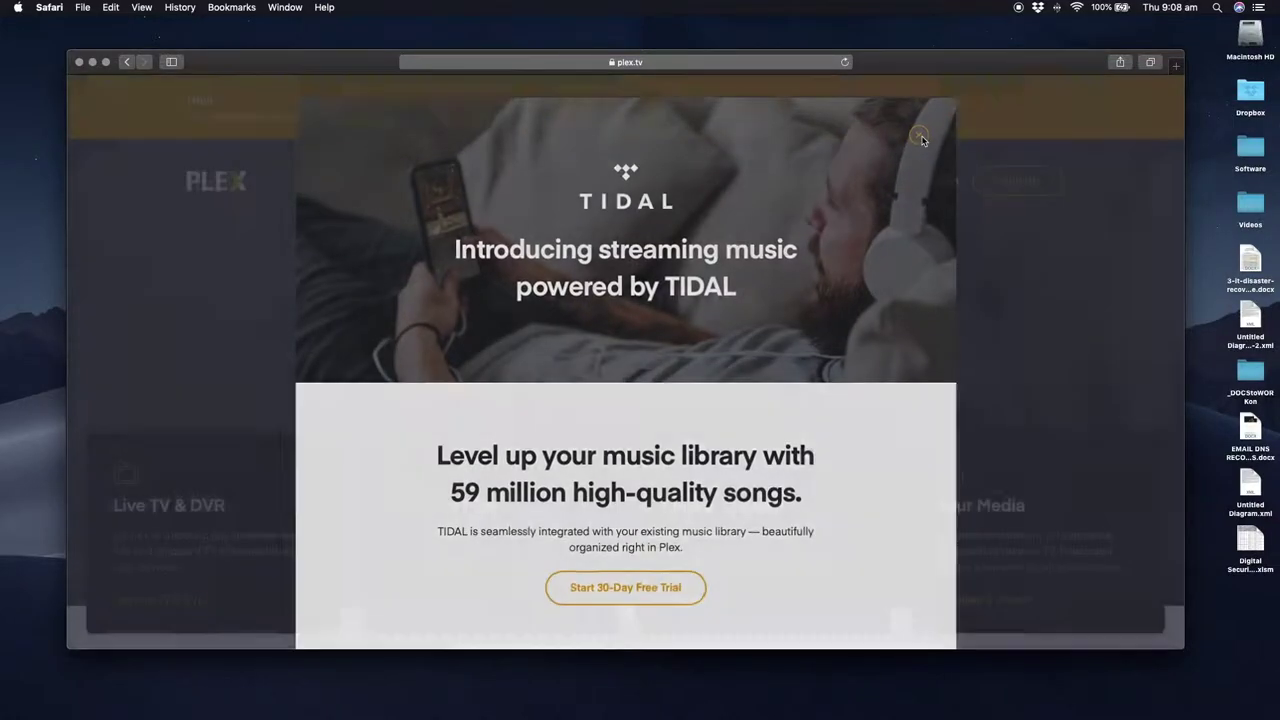
left_click(921, 127)
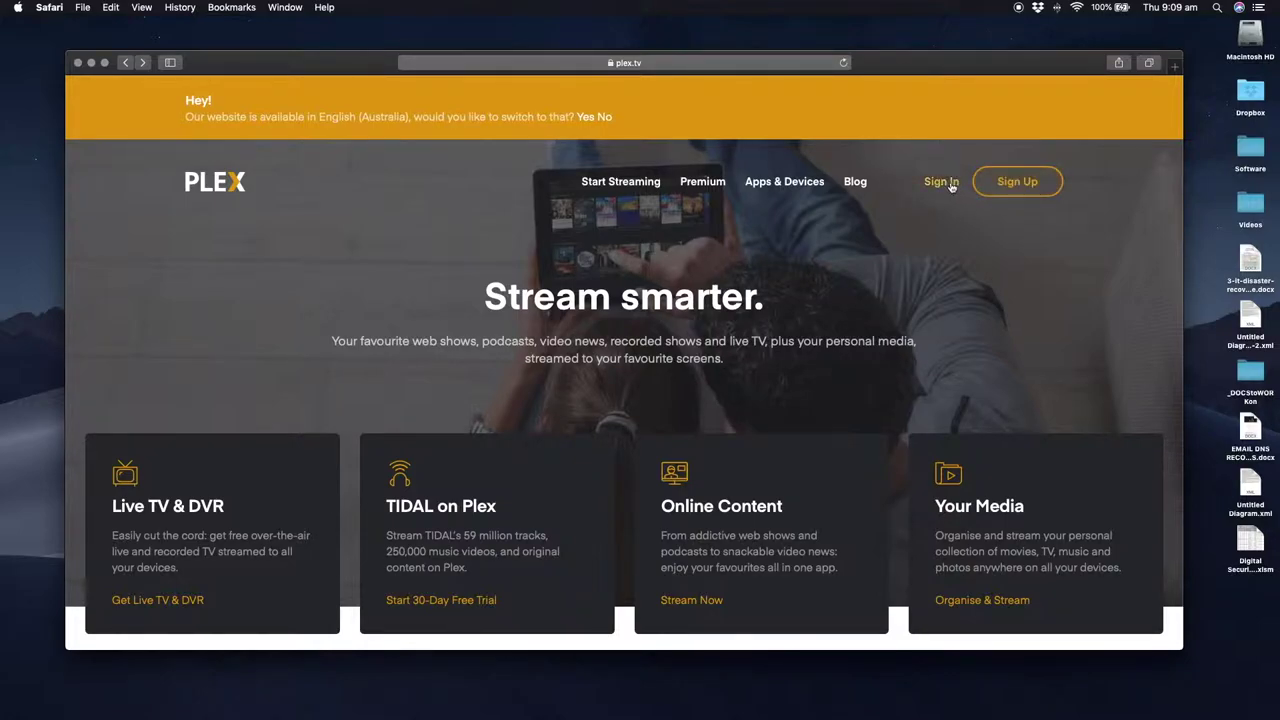
Step: Sign in to the Plex account from the plex.tv header
left_click(1015, 187)
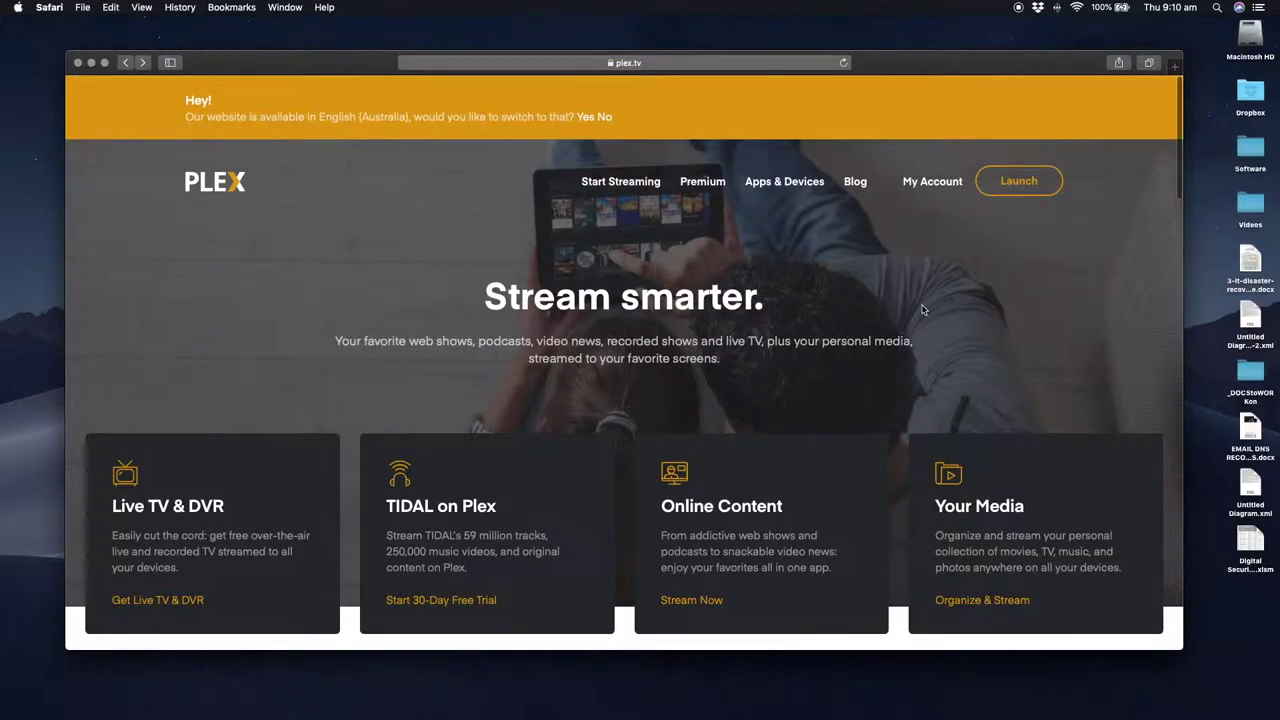
Step: Open the Plex Apps & Devices page from a platform icon on the homepage
scroll(923, 310, "down", 3)
scroll(923, 310, "down", 2)
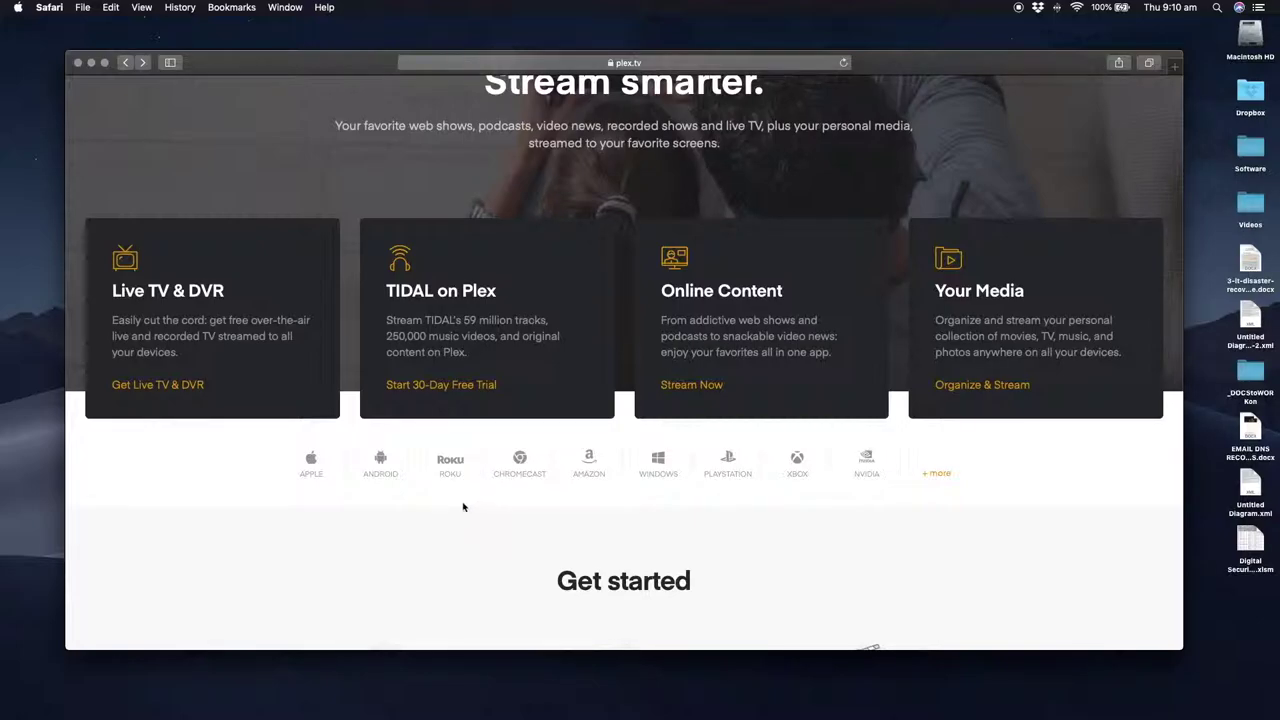
left_click(311, 462)
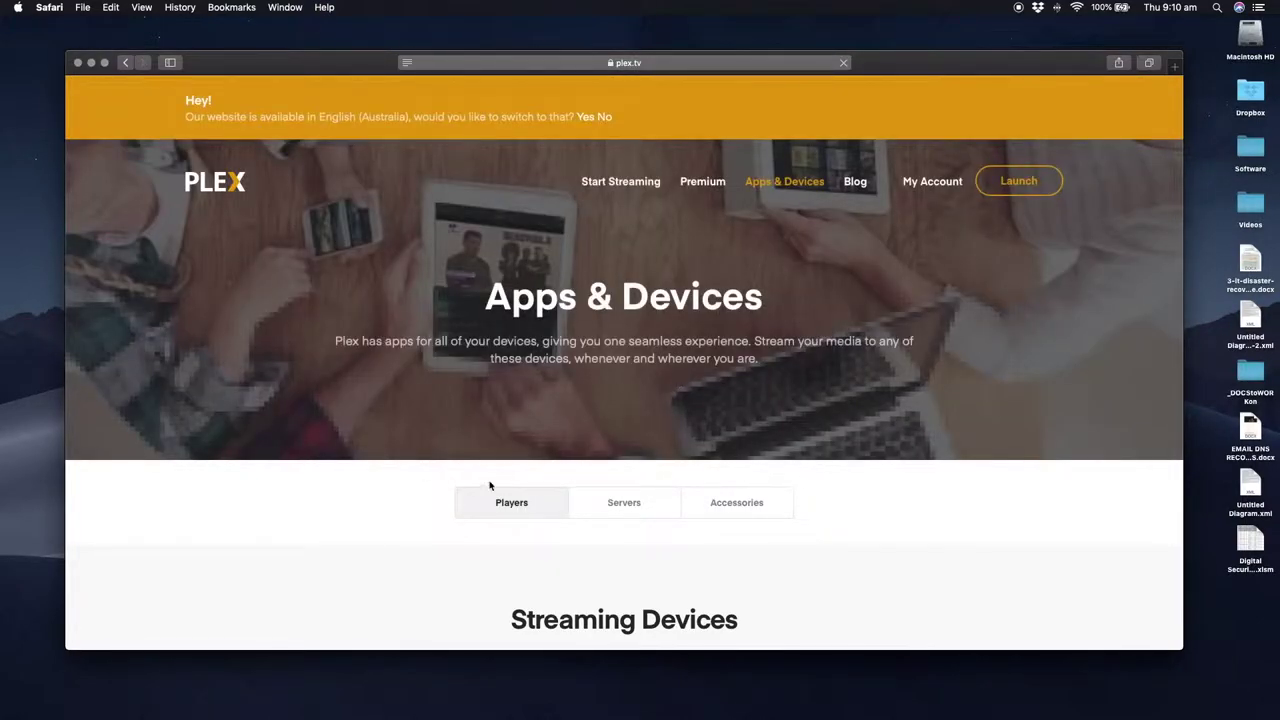
scroll(684, 523, "down", 2)
scroll(686, 524, "down", 2)
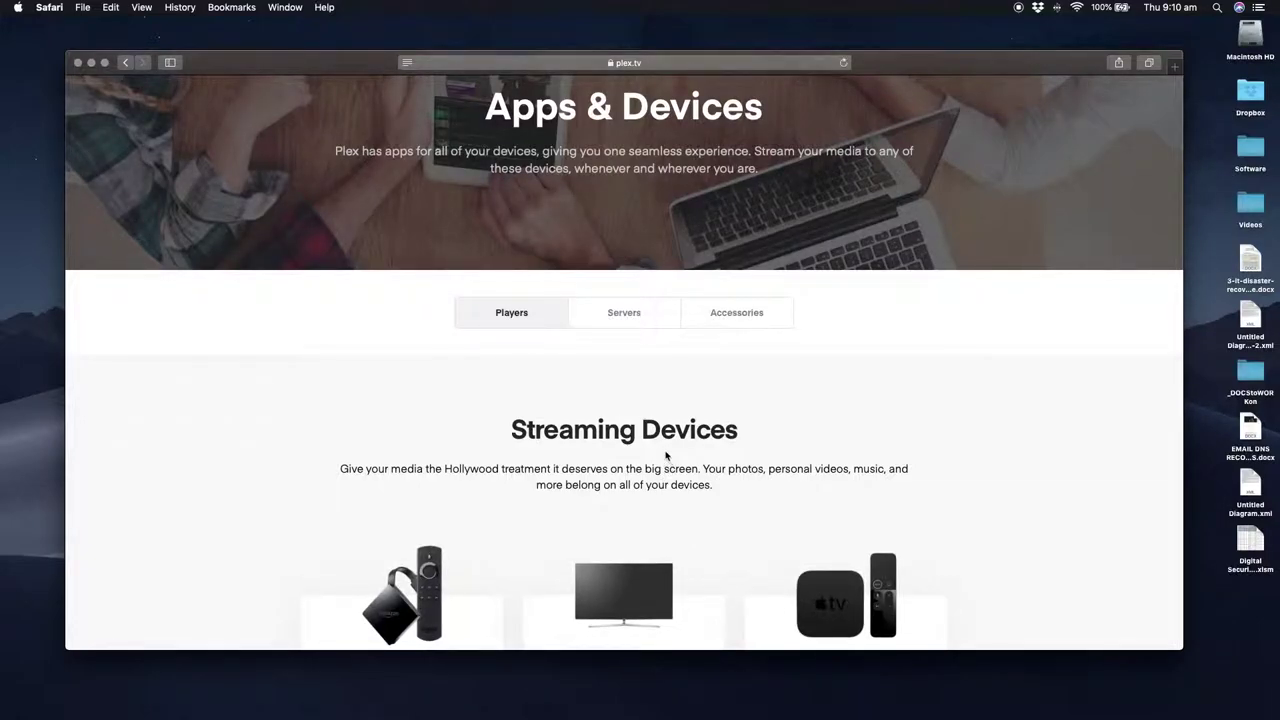
scroll(665, 455, "up", 3)
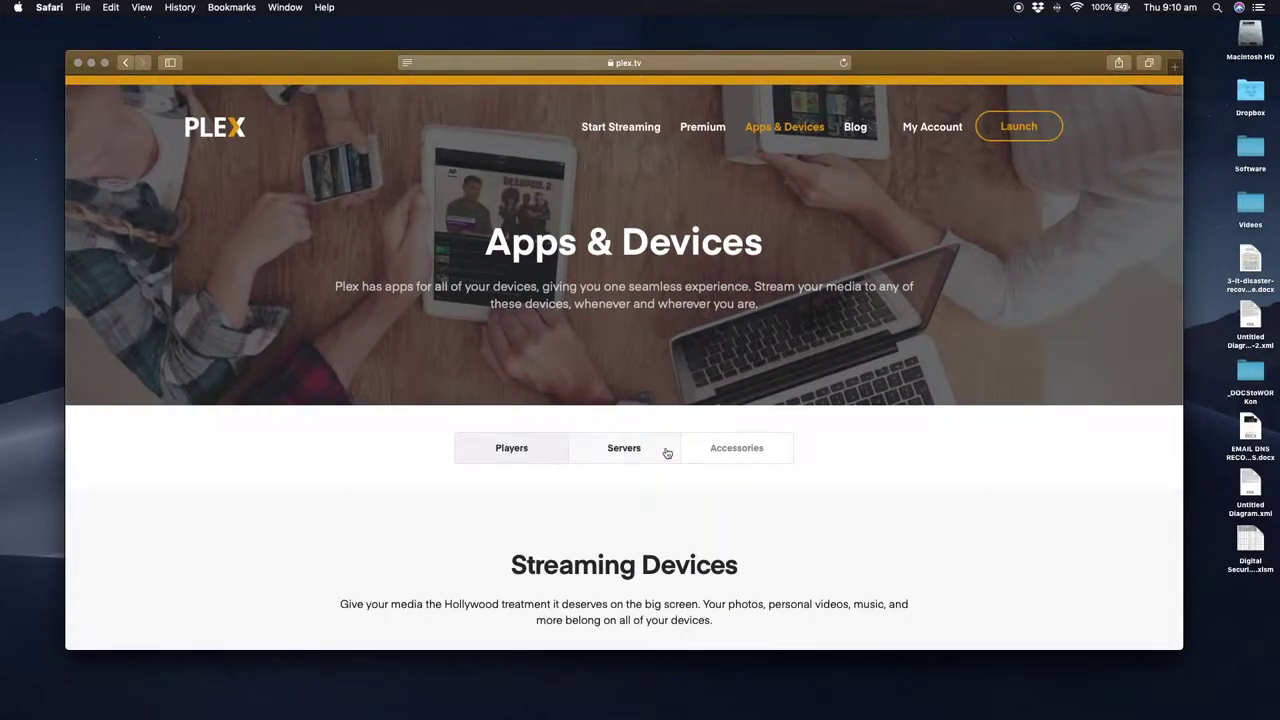
scroll(667, 453, "down", 2)
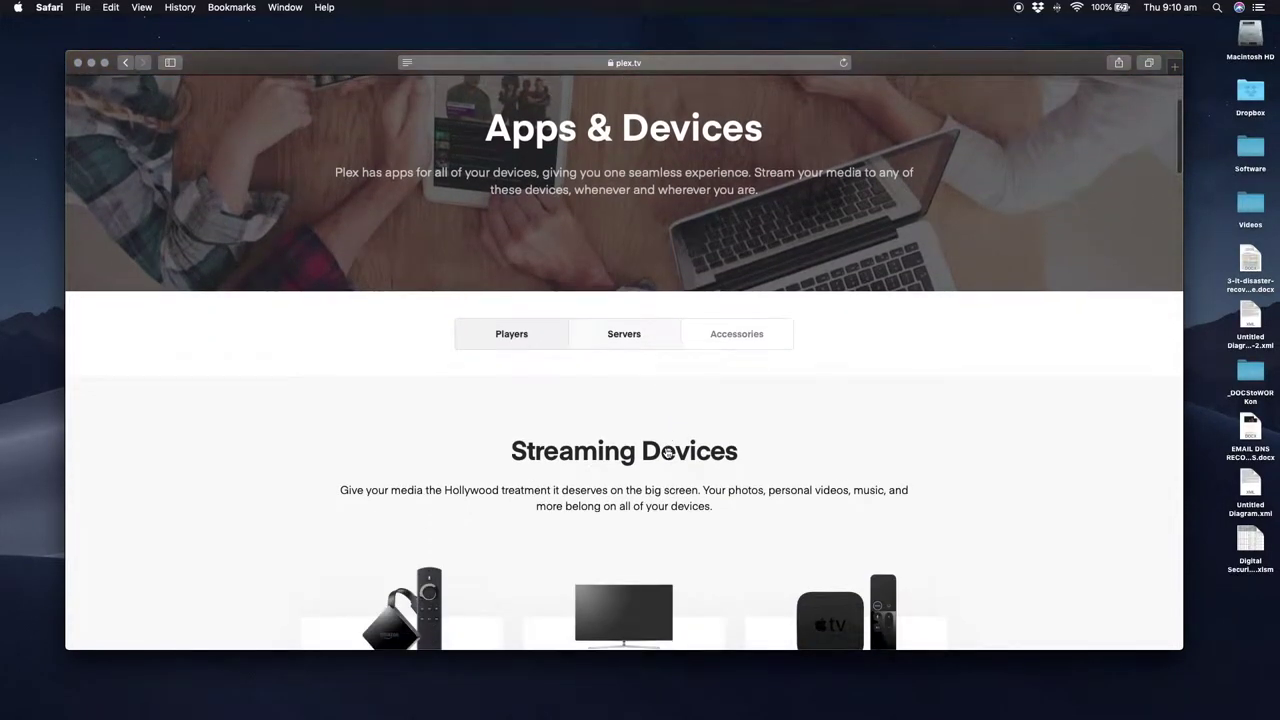
Step: Expand Plex Media Server under the Servers tab and go to its Downloads page
left_click(622, 335)
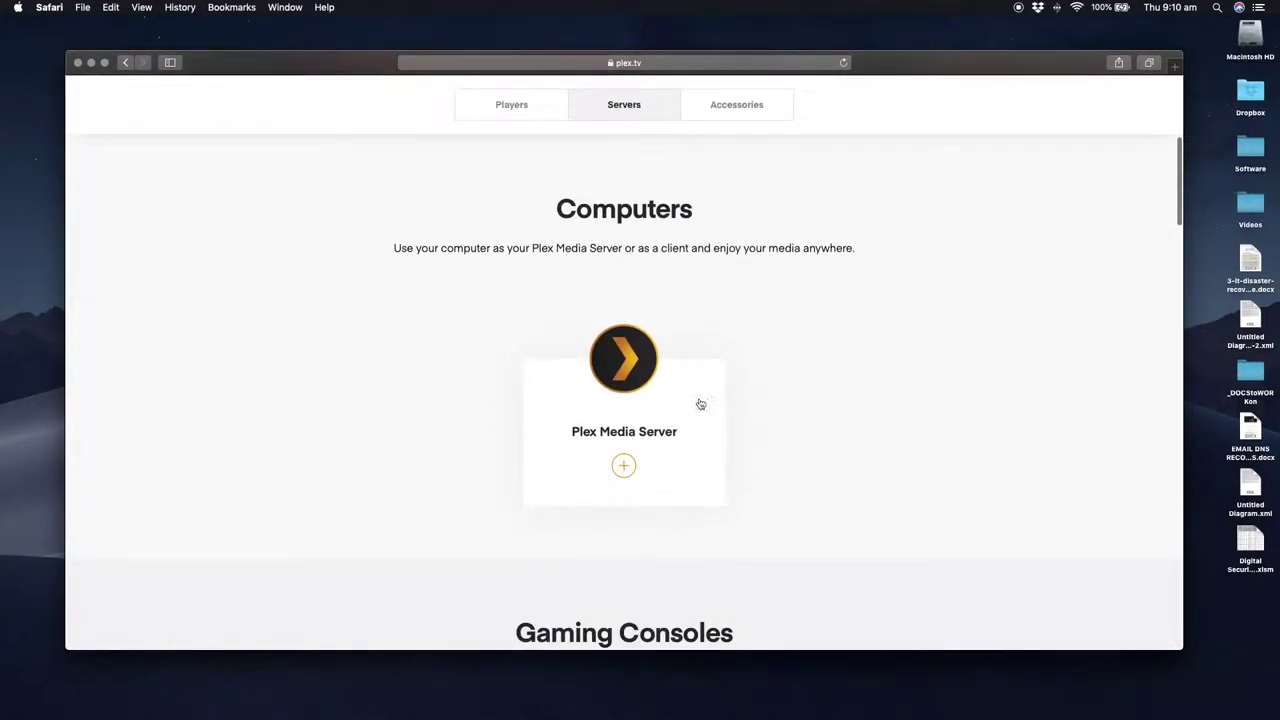
left_click(624, 468)
scroll(575, 435, "down", 3)
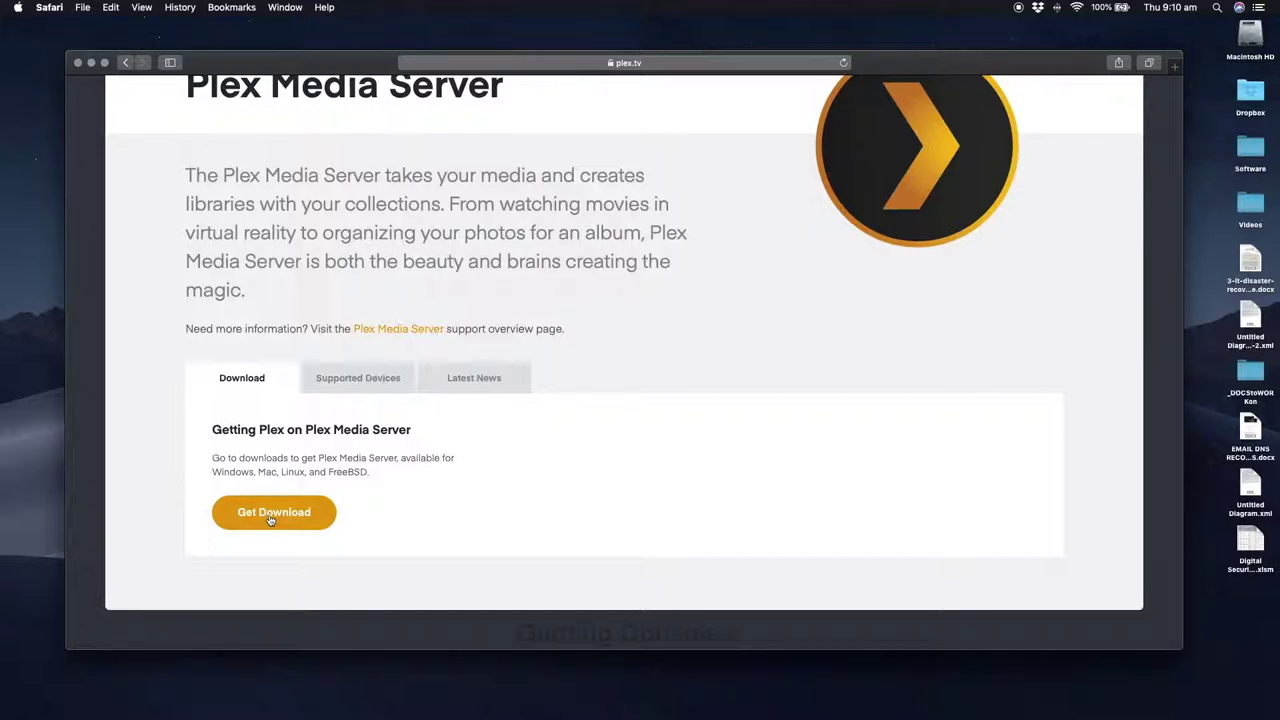
left_click(270, 518)
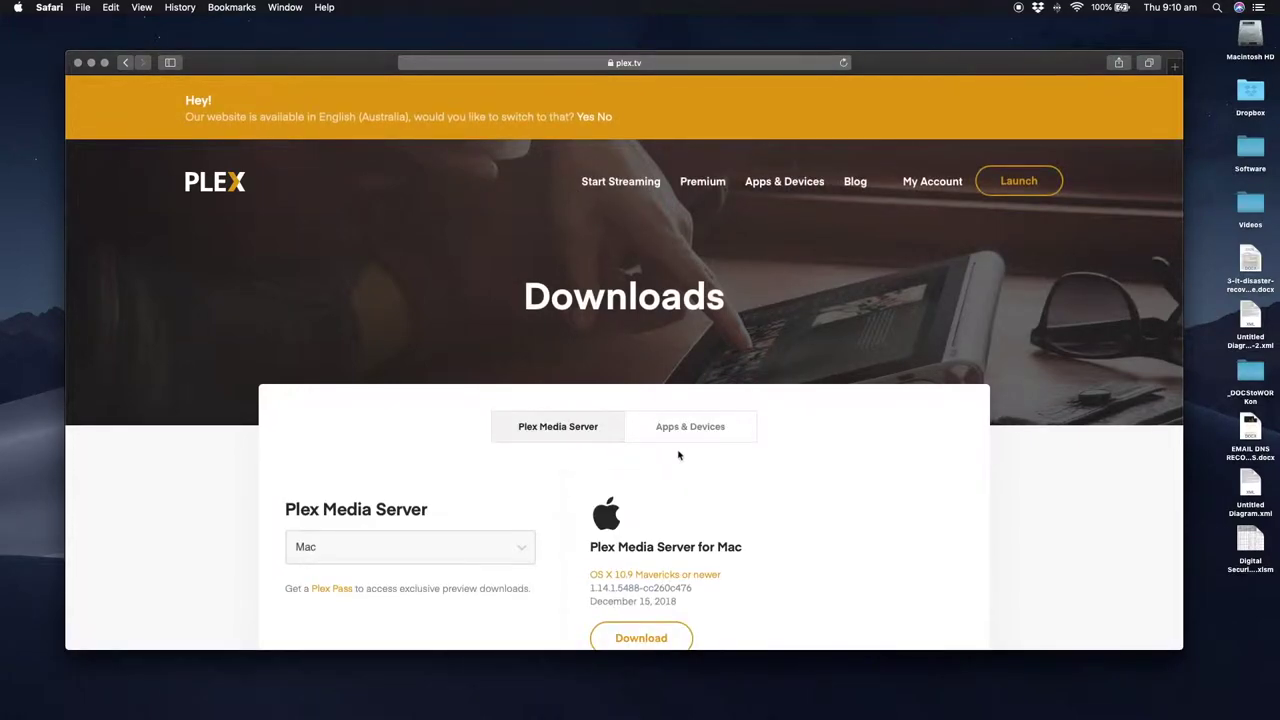
Step: Download the Plex Media Server 1.14.1.5488 installer with Mac selected as the platform
scroll(678, 455, "down", 3)
left_click(425, 420)
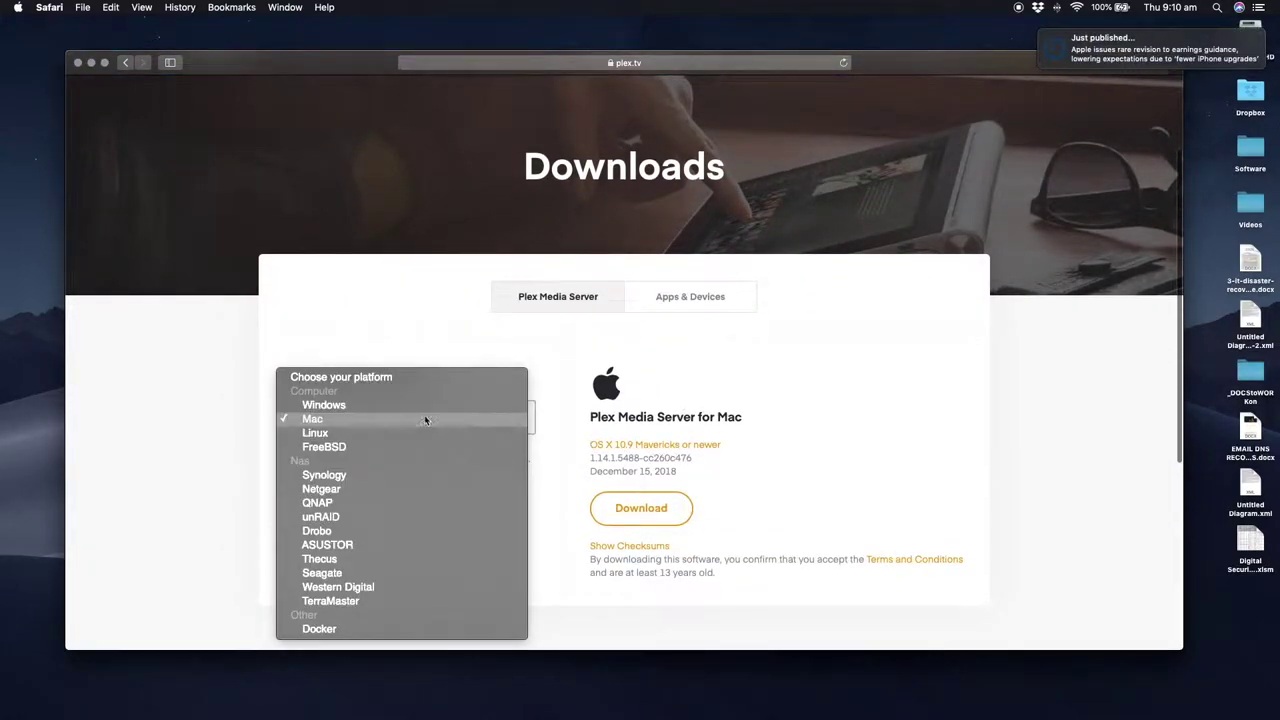
left_click(278, 444)
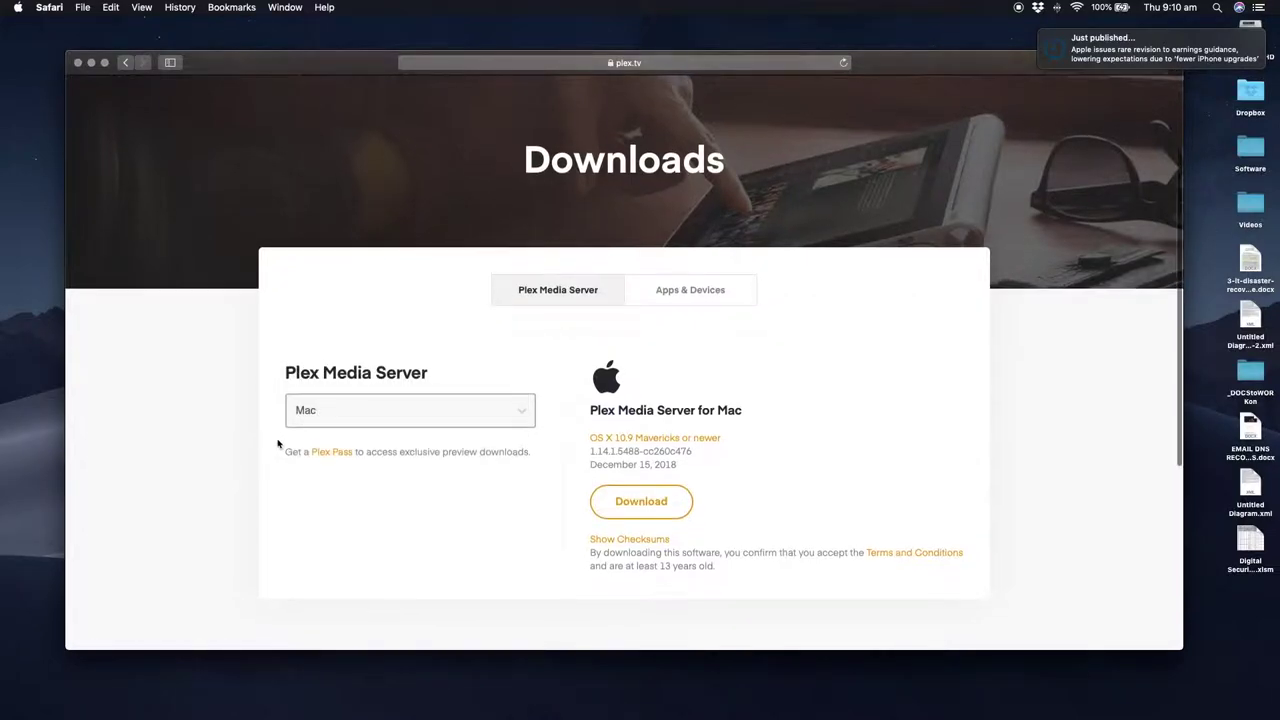
scroll(278, 444, "down", 1)
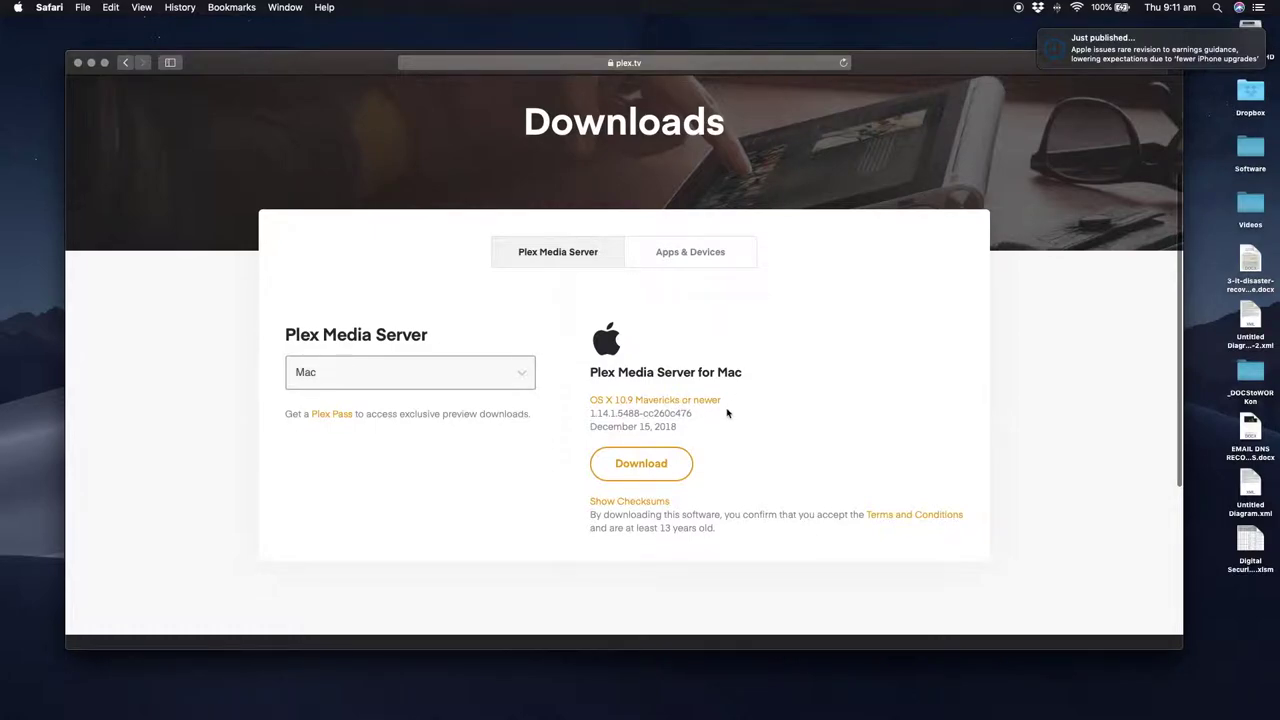
scroll(722, 438, "down", 1)
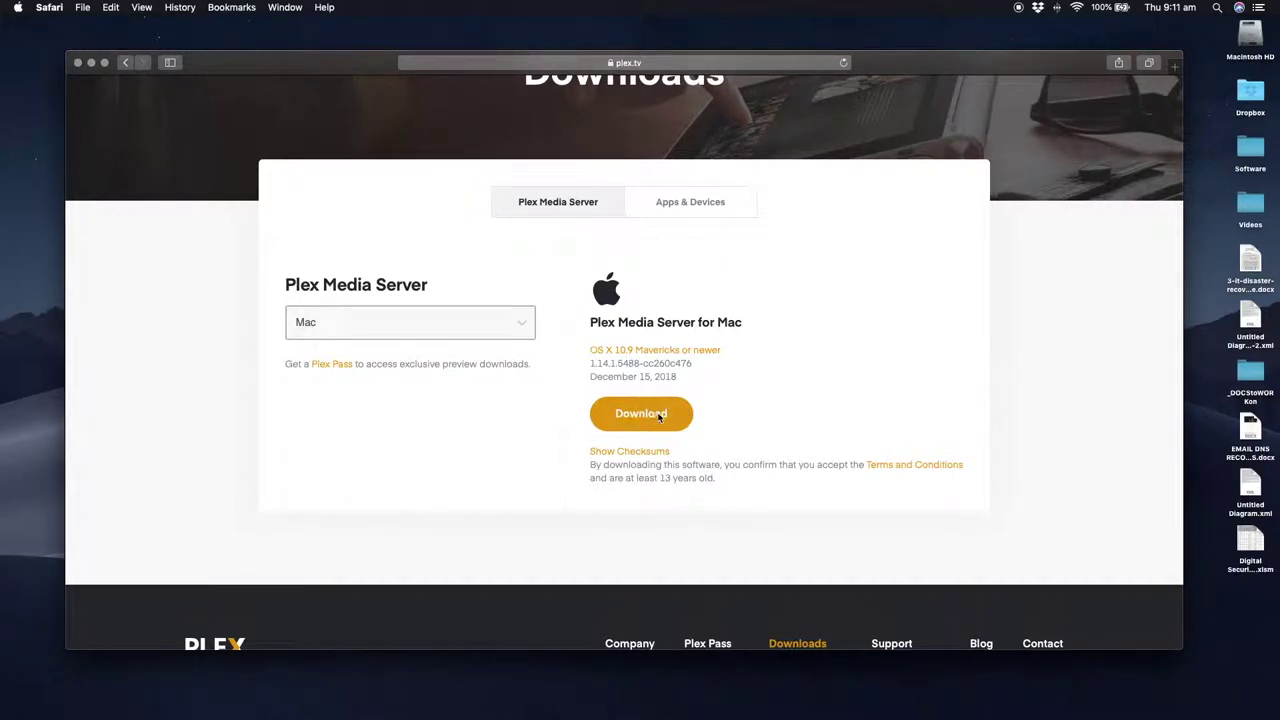
left_click(657, 417)
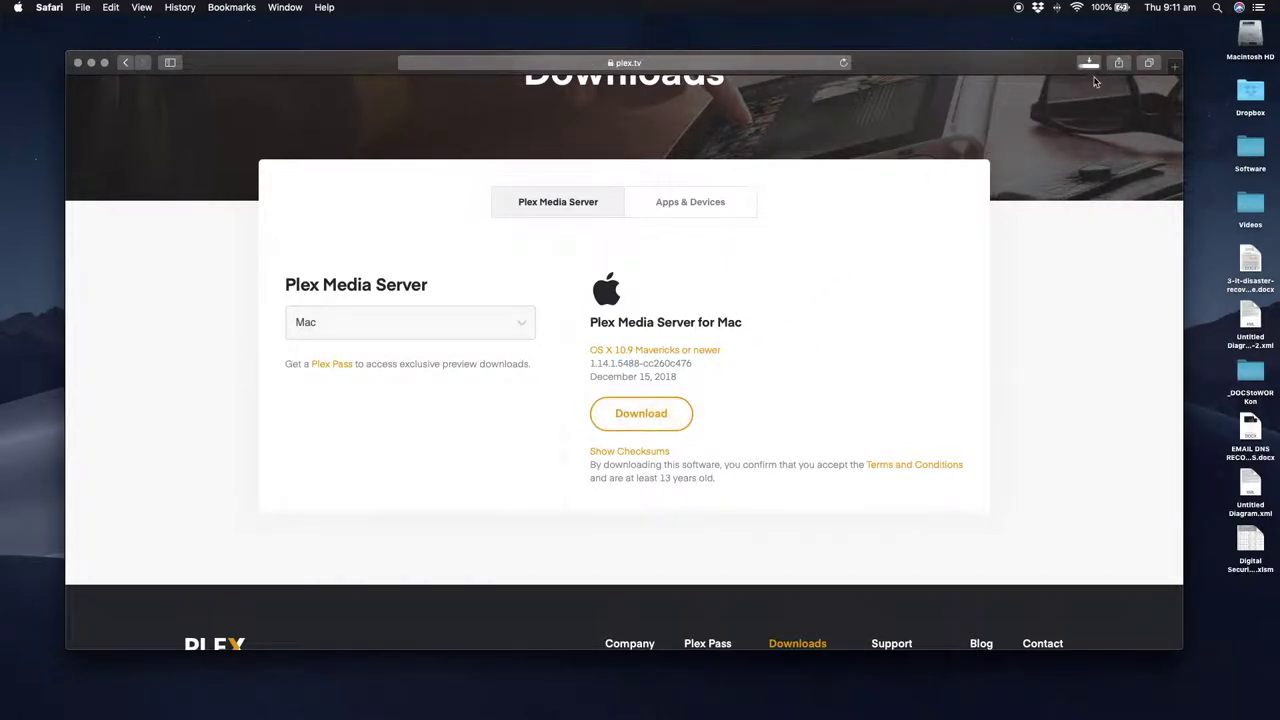
left_click_drag(1062, 70, 1040, 64)
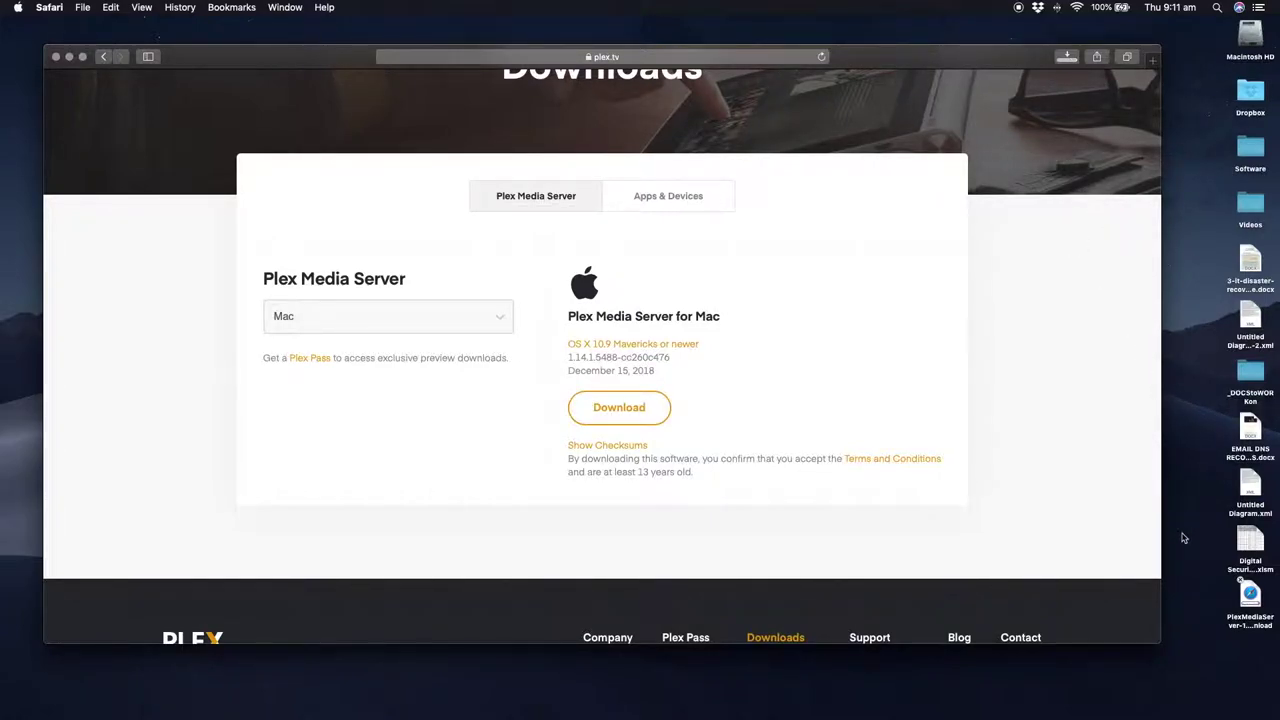
Step: Launch Plex Media Server.app from the desktop, approve opening it and move it to Applications
left_click(1215, 606)
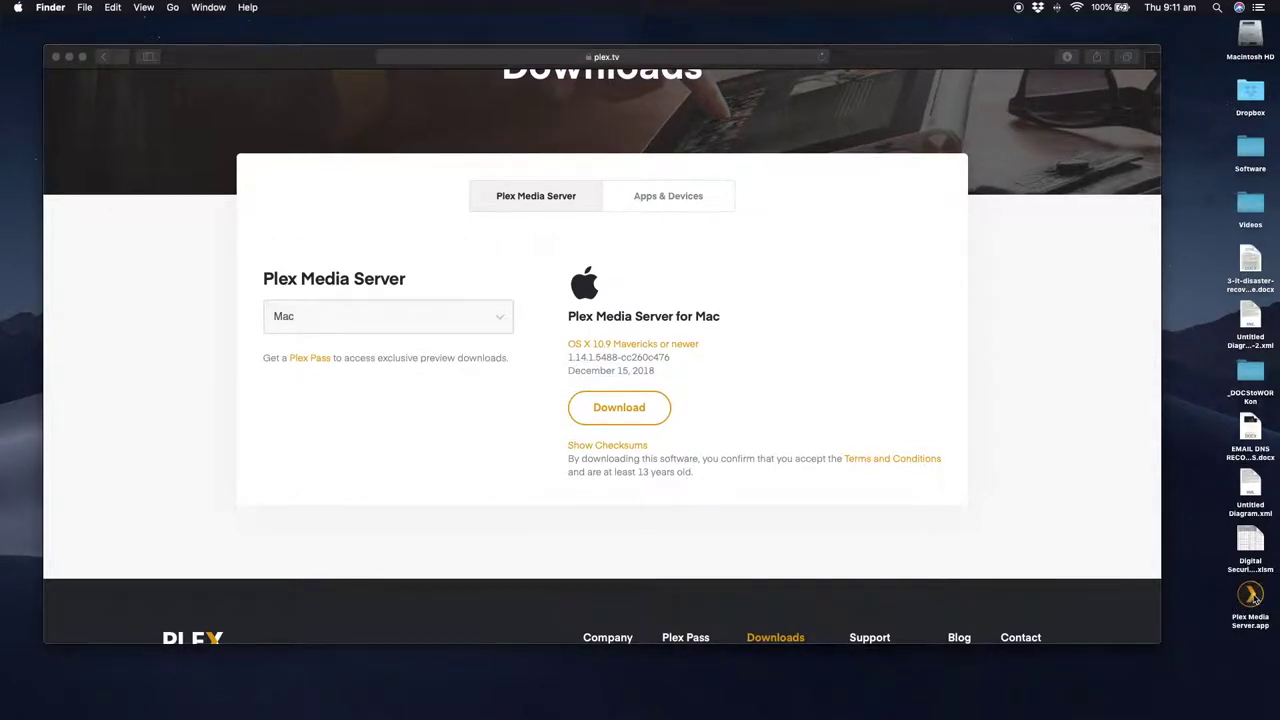
left_click_drag(1250, 600, 1200, 540)
double_click(1198, 540)
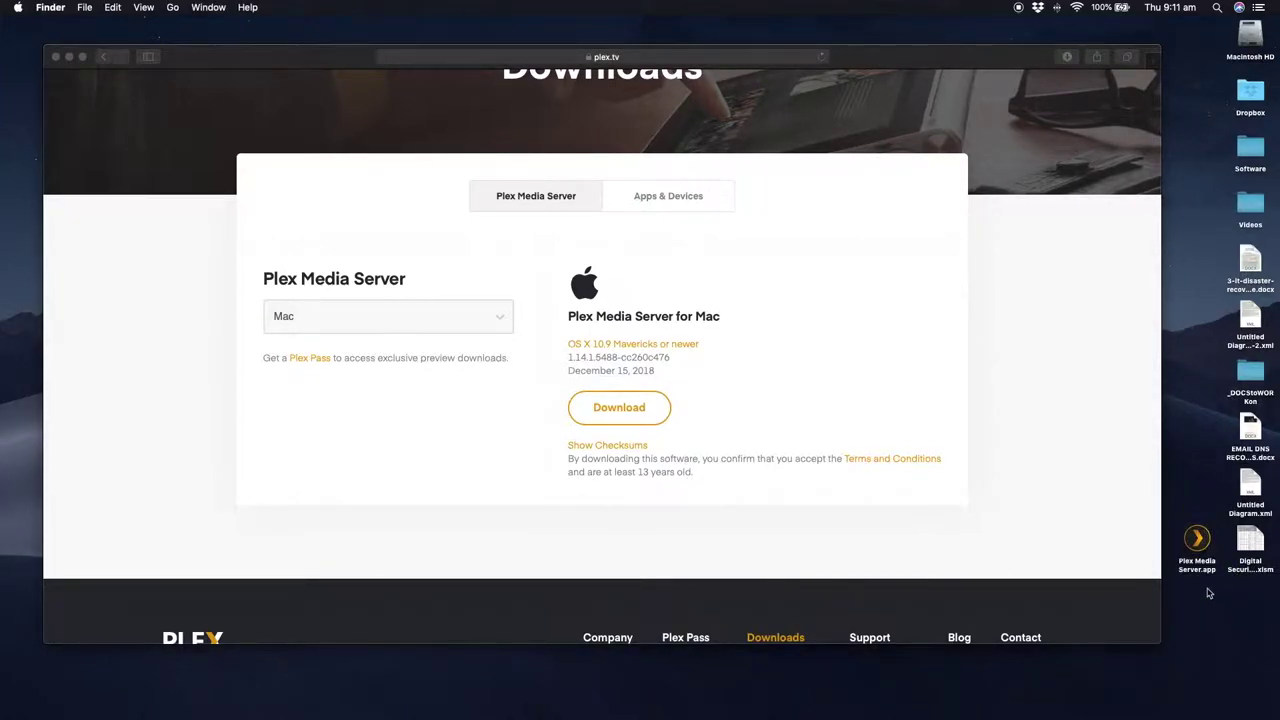
left_click(1197, 540)
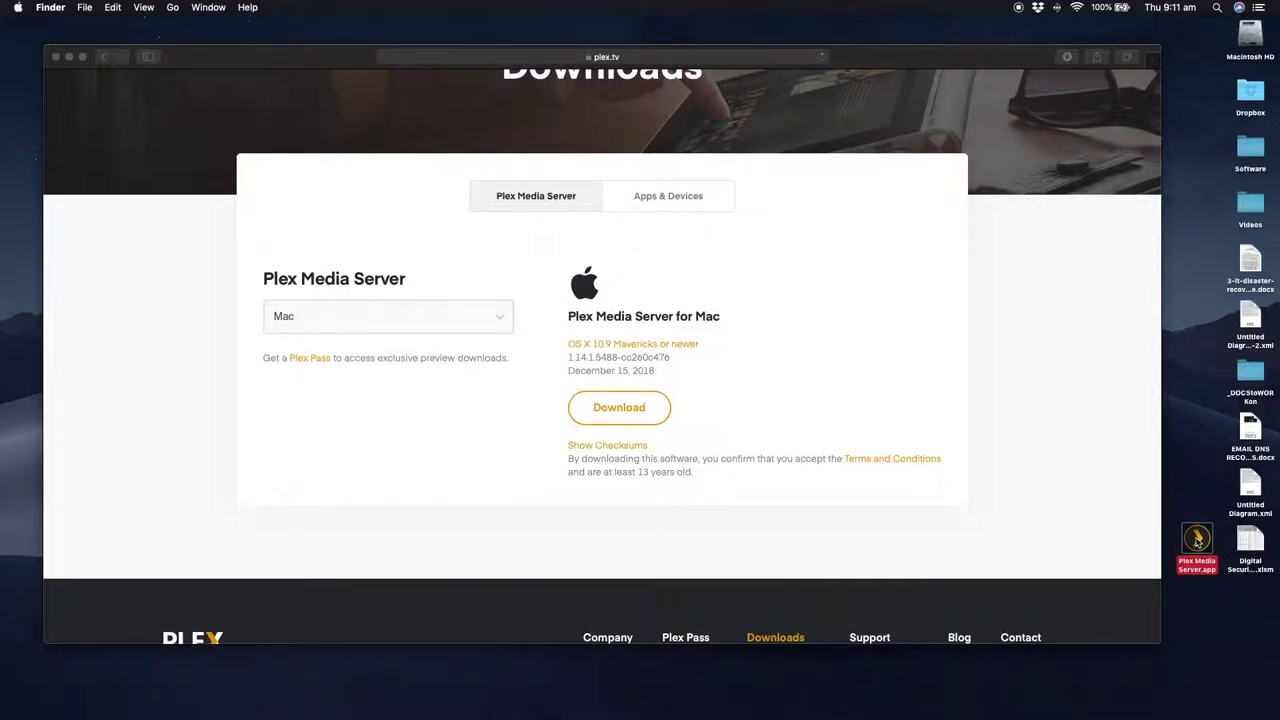
double_click(1197, 540)
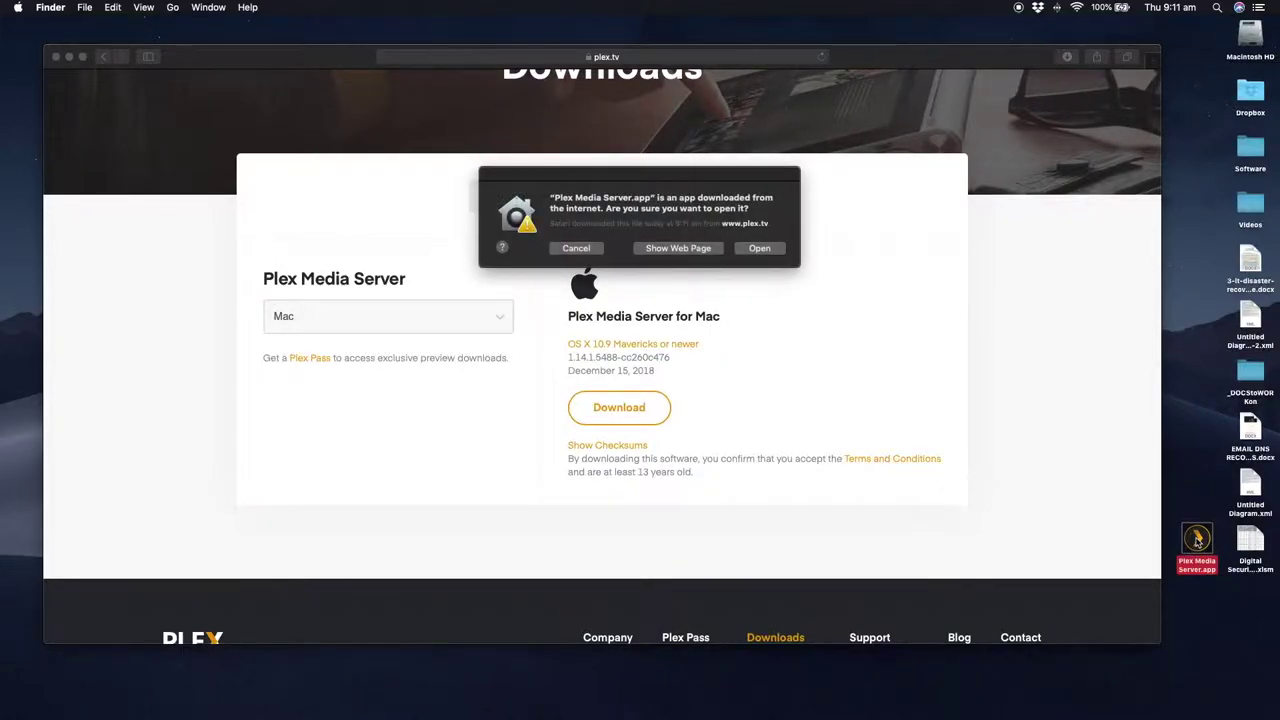
left_click(759, 249)
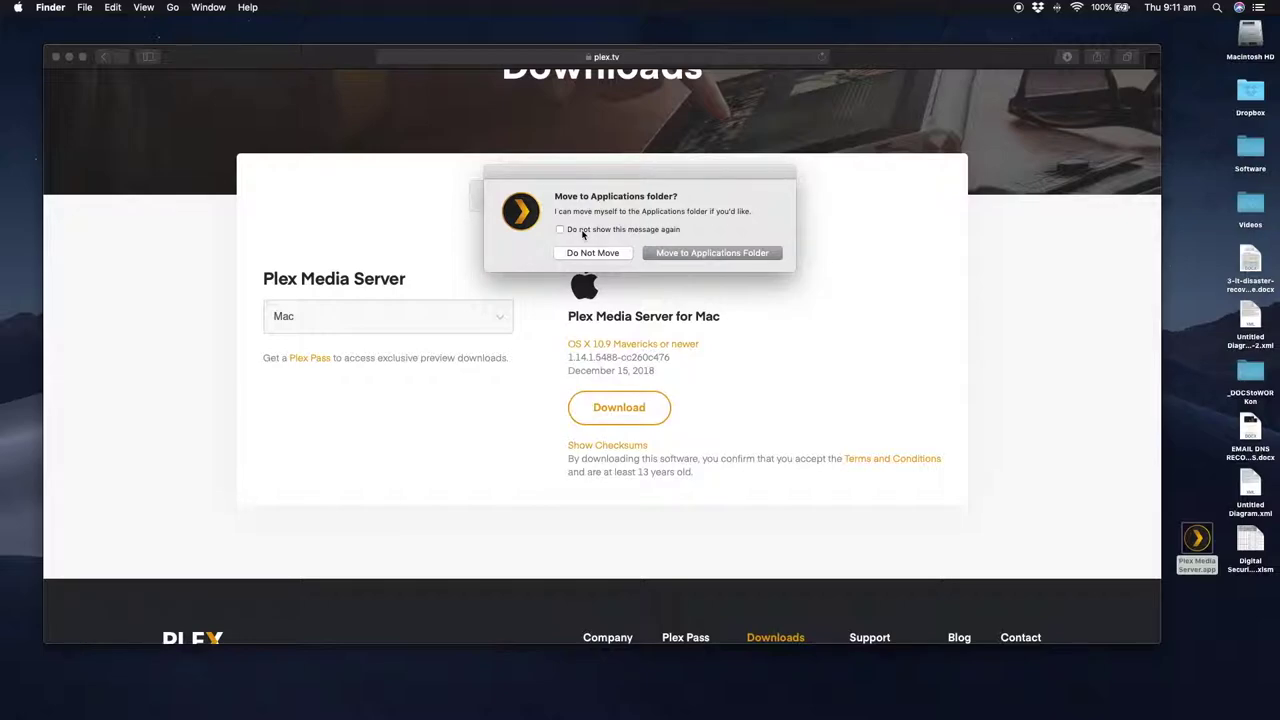
left_click(745, 254)
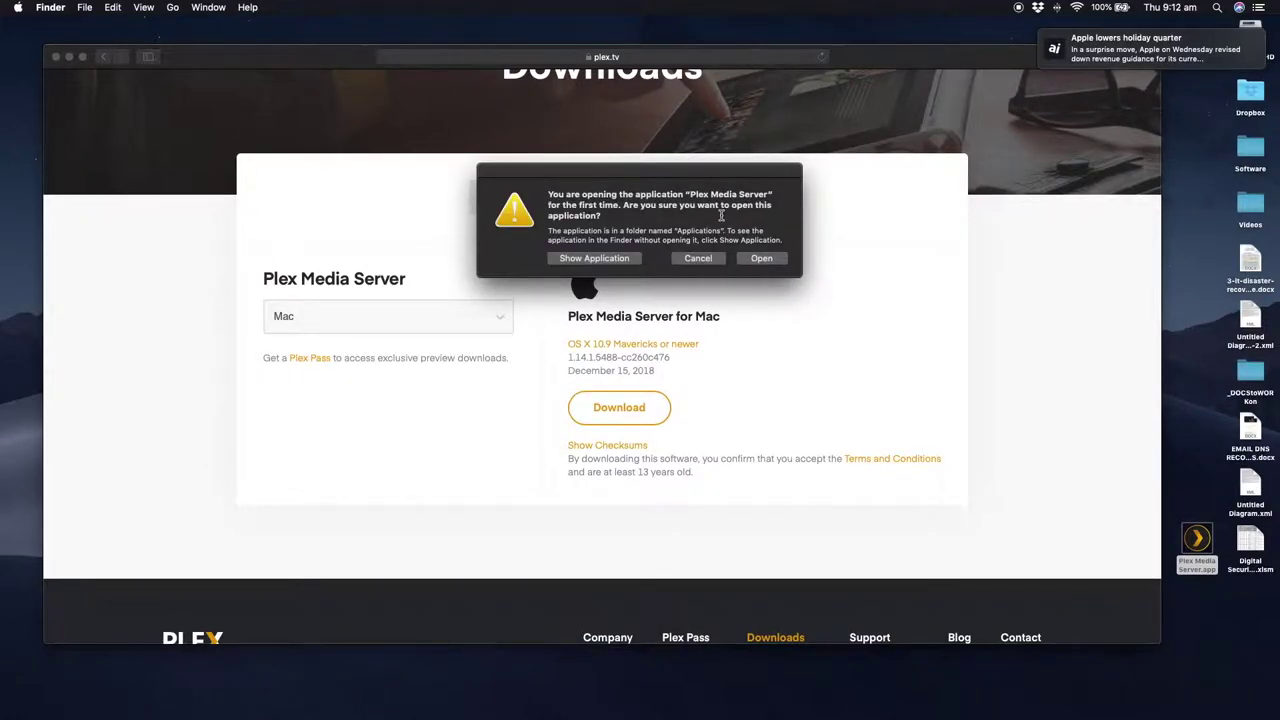
left_click(761, 256)
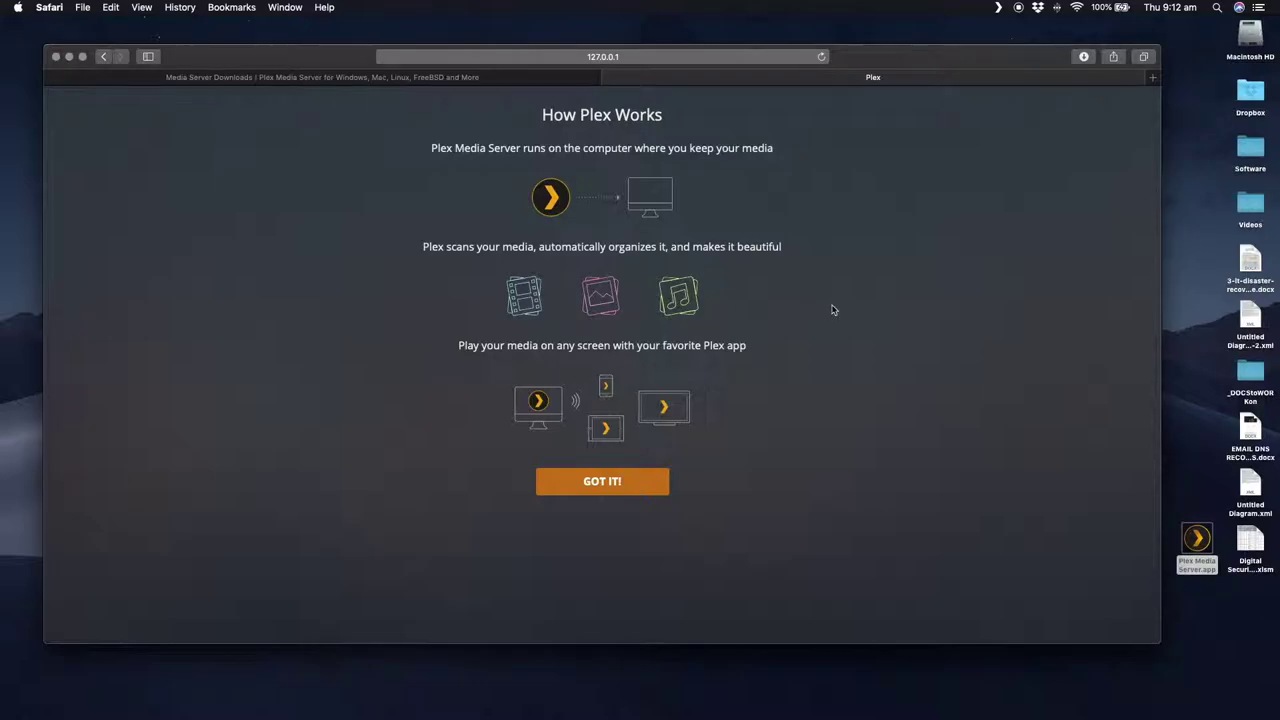
Step: Check the Plex menu-bar menu, then dismiss the How Plex Works introduction with GOT IT
left_click(998, 8)
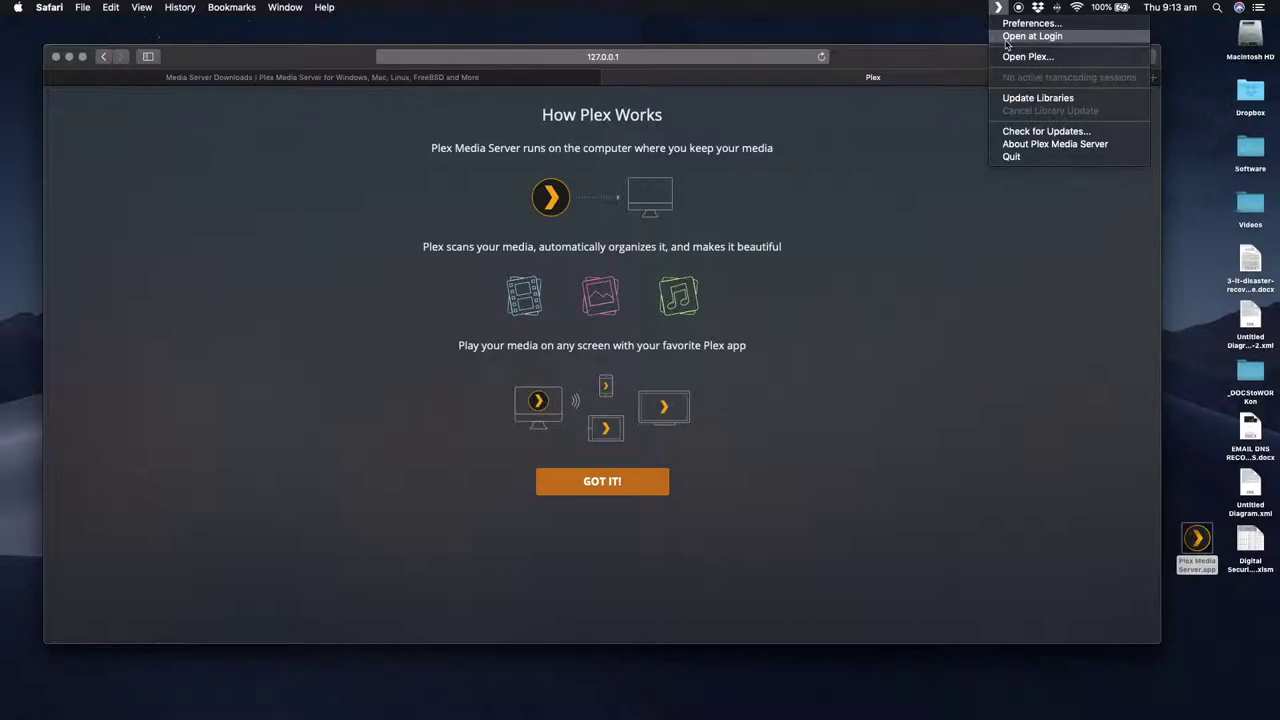
left_click(1030, 37)
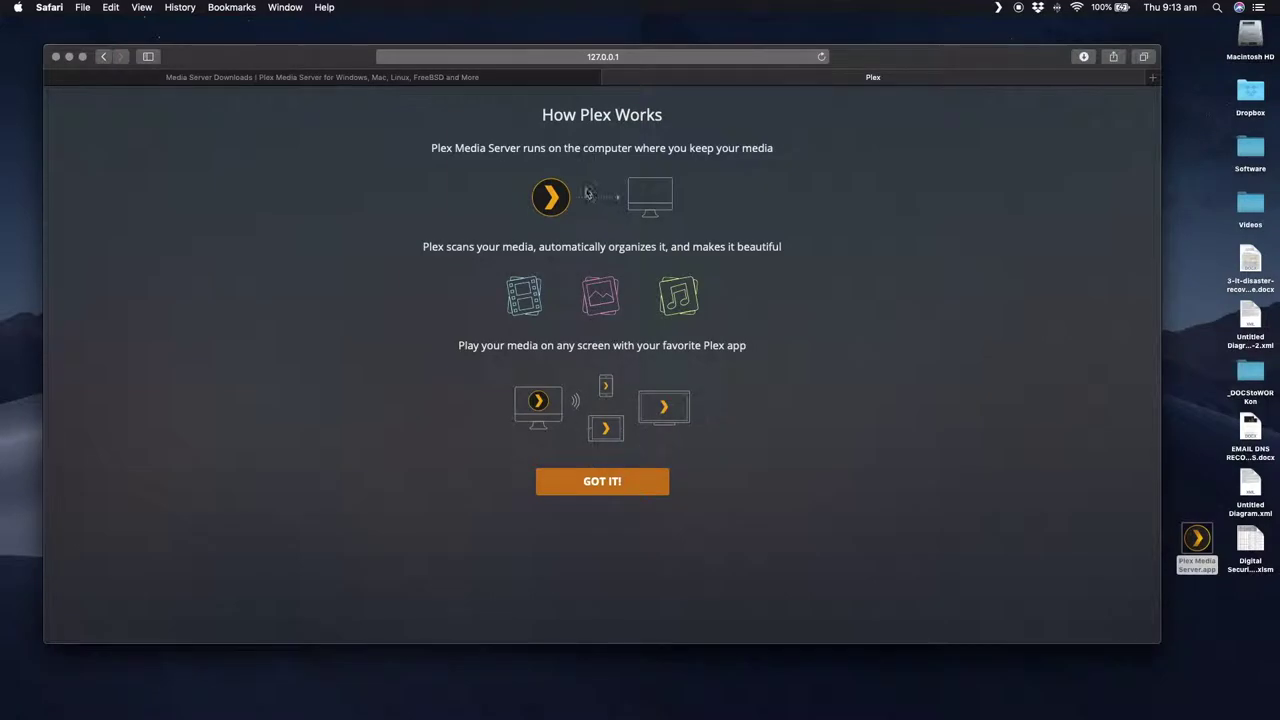
left_click(619, 483)
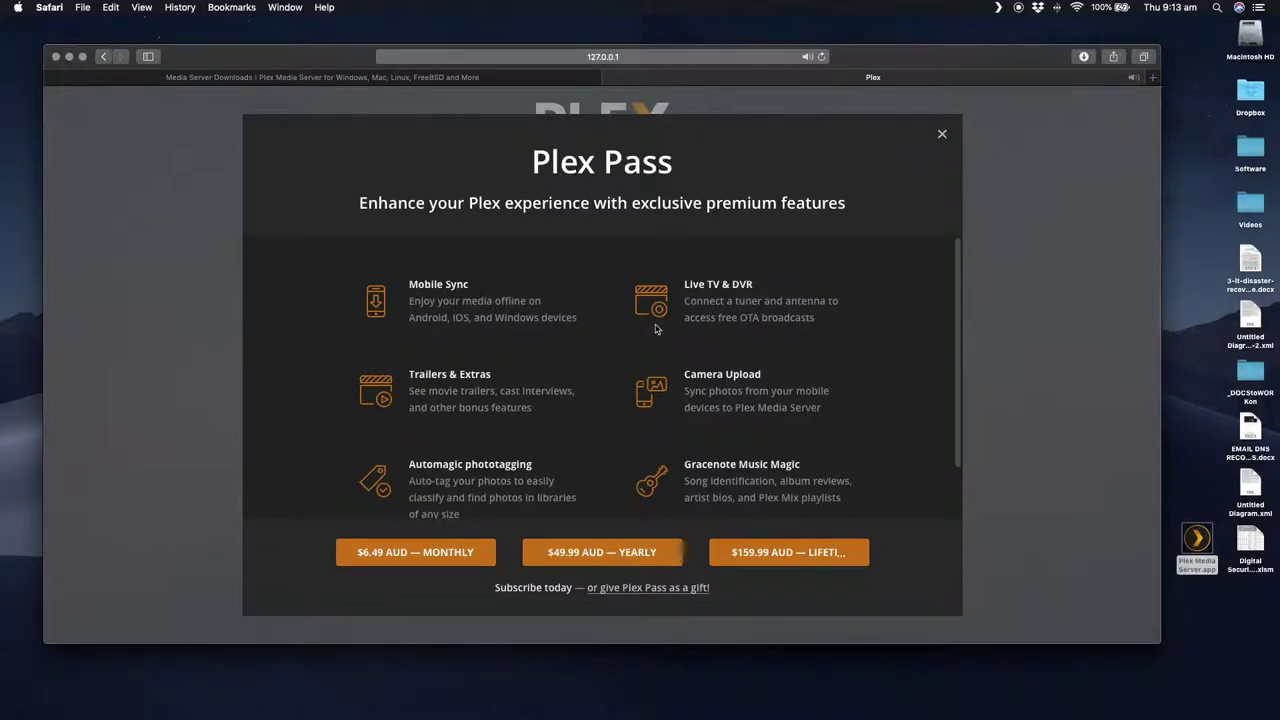
Step: Close the Plex Pass offer, name the server PlexMediaServer, and continue to Media Library
left_click(941, 134)
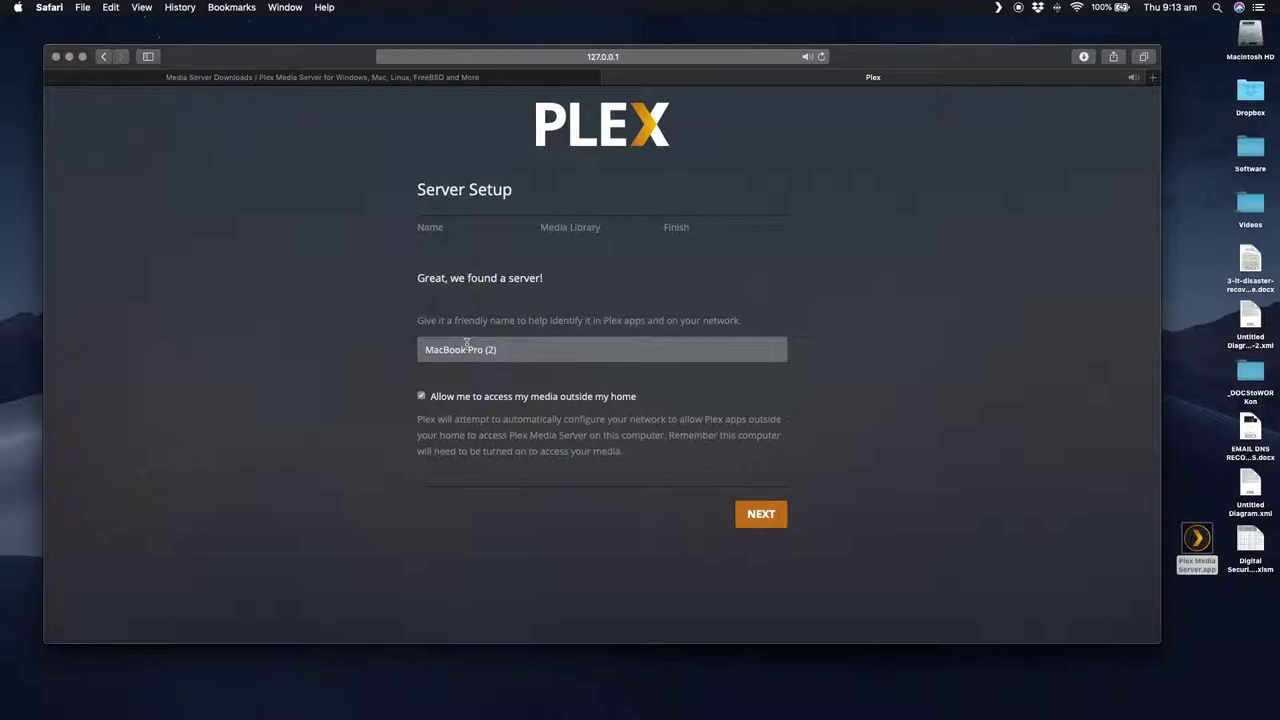
left_click_drag(518, 349, 423, 350)
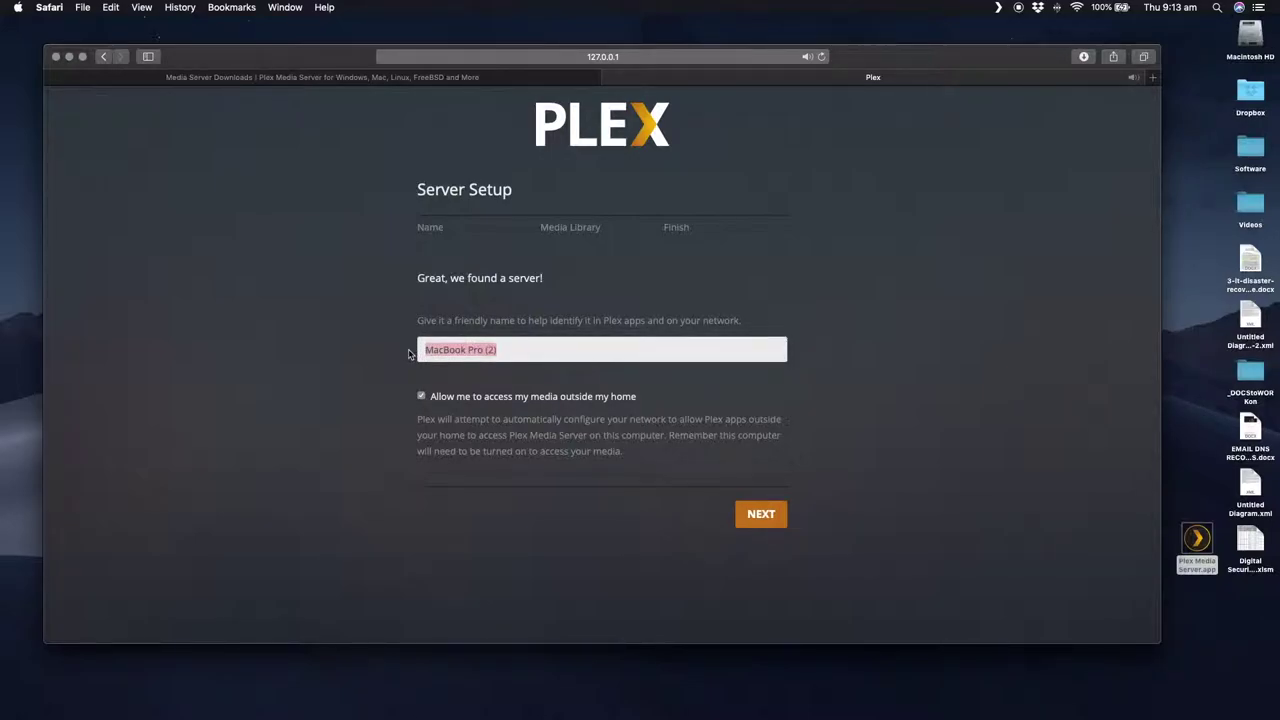
type("Plex")
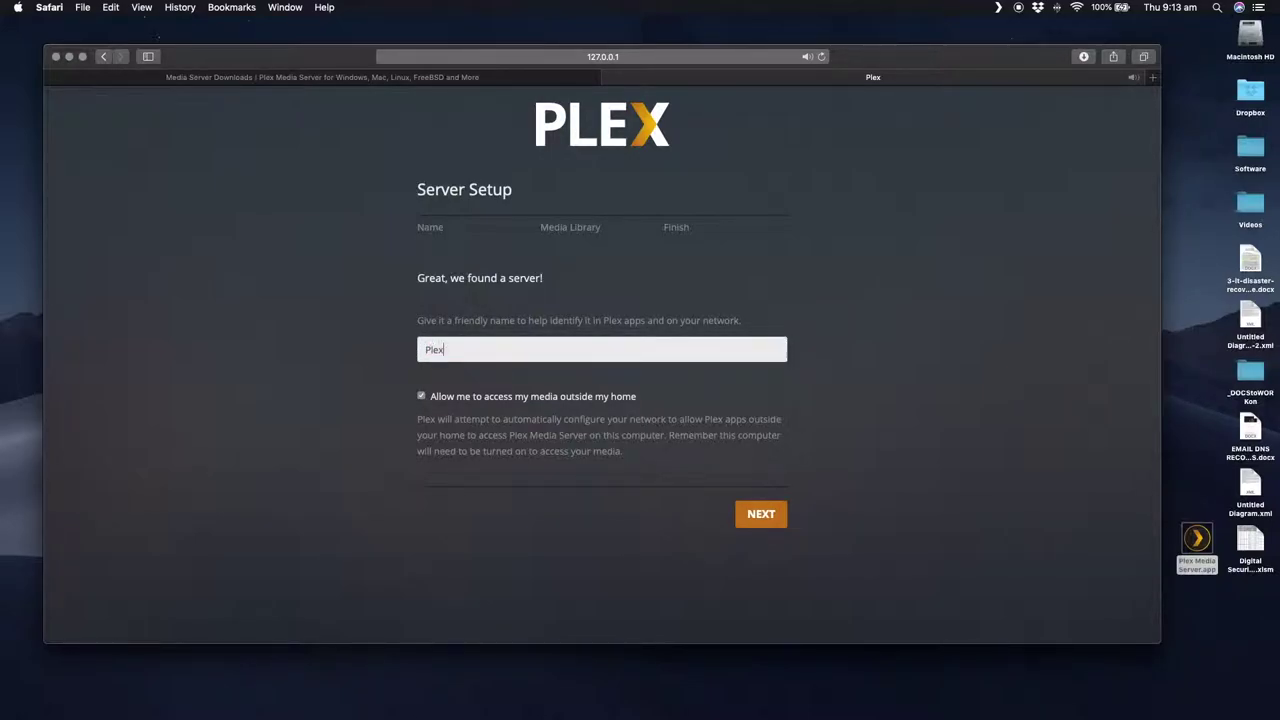
type("Ser")
key("BackSpace")
key("BackSpace")
key("BackSpace")
type("MediaServer")
left_click(767, 514)
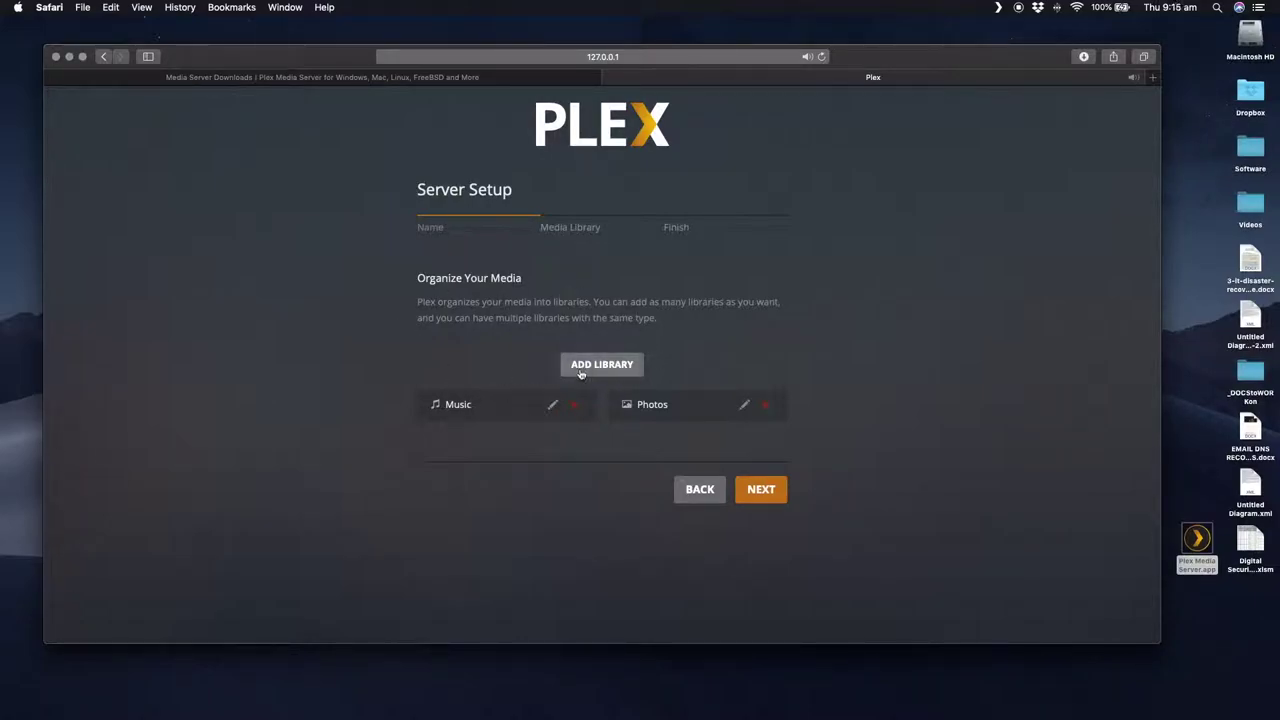
Step: Add a Movies-type library named Movies and browse to the home Movies folder
left_click(604, 366)
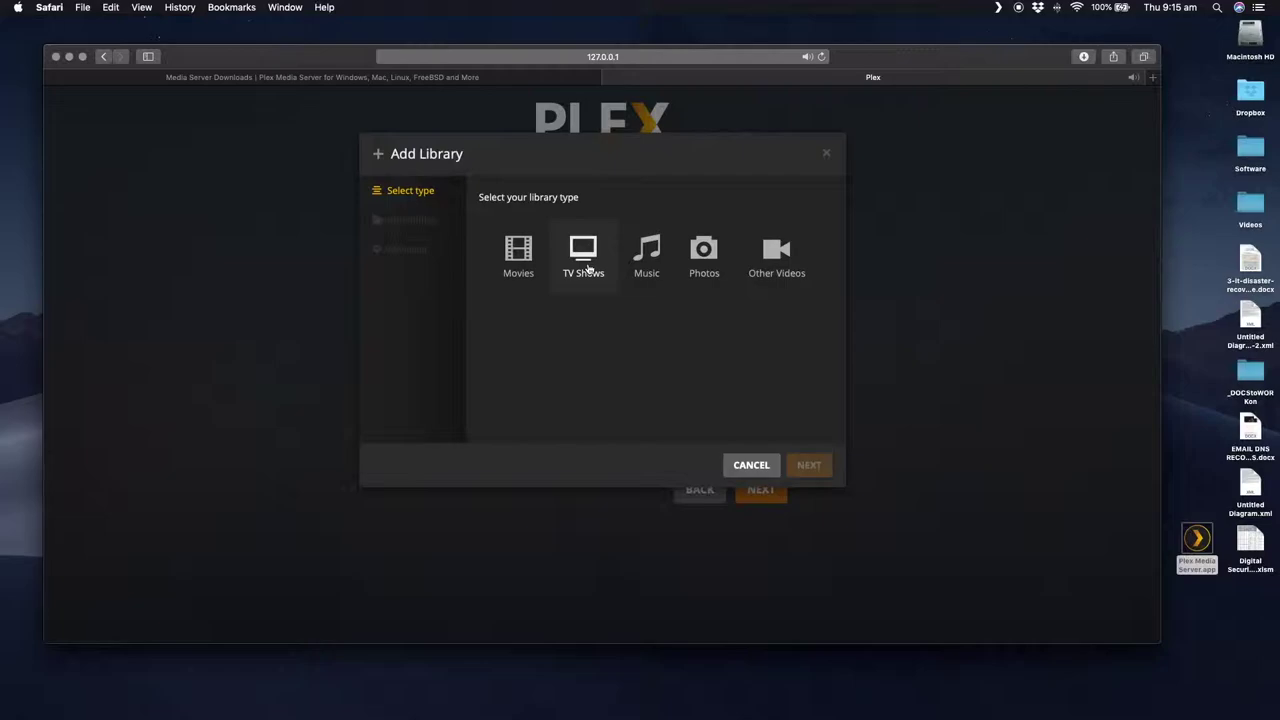
left_click(520, 252)
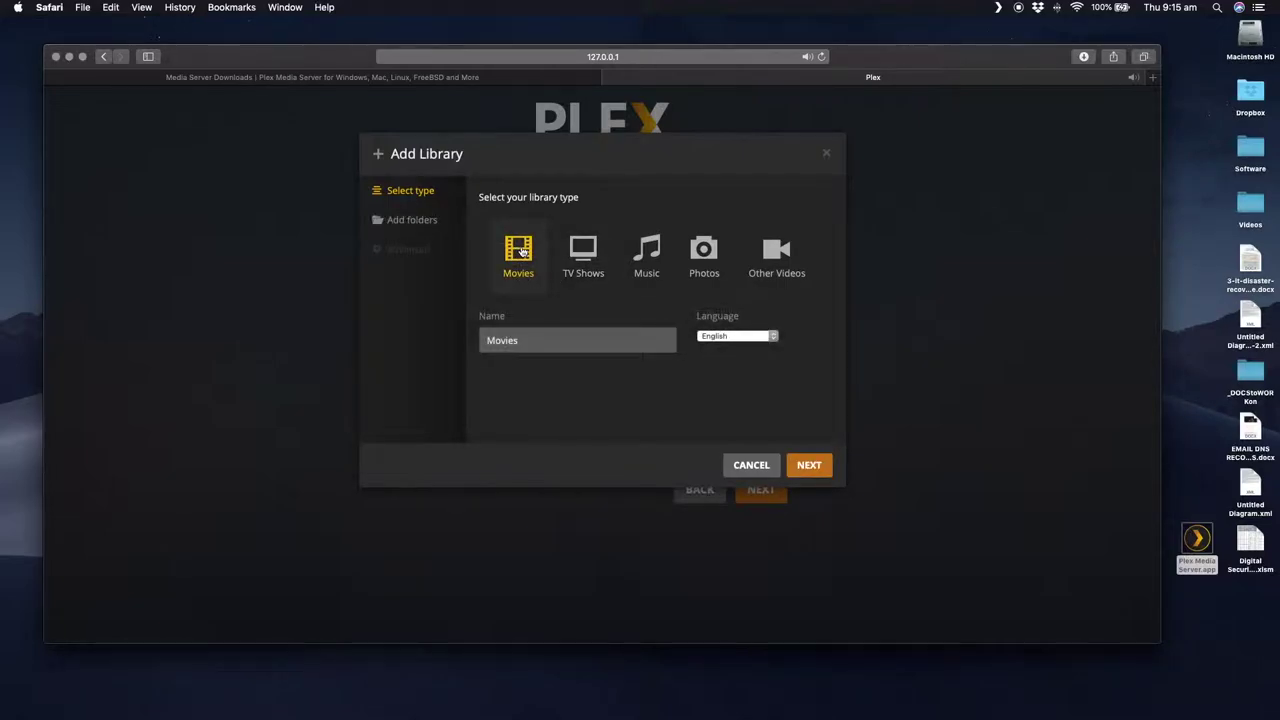
left_click(520, 342)
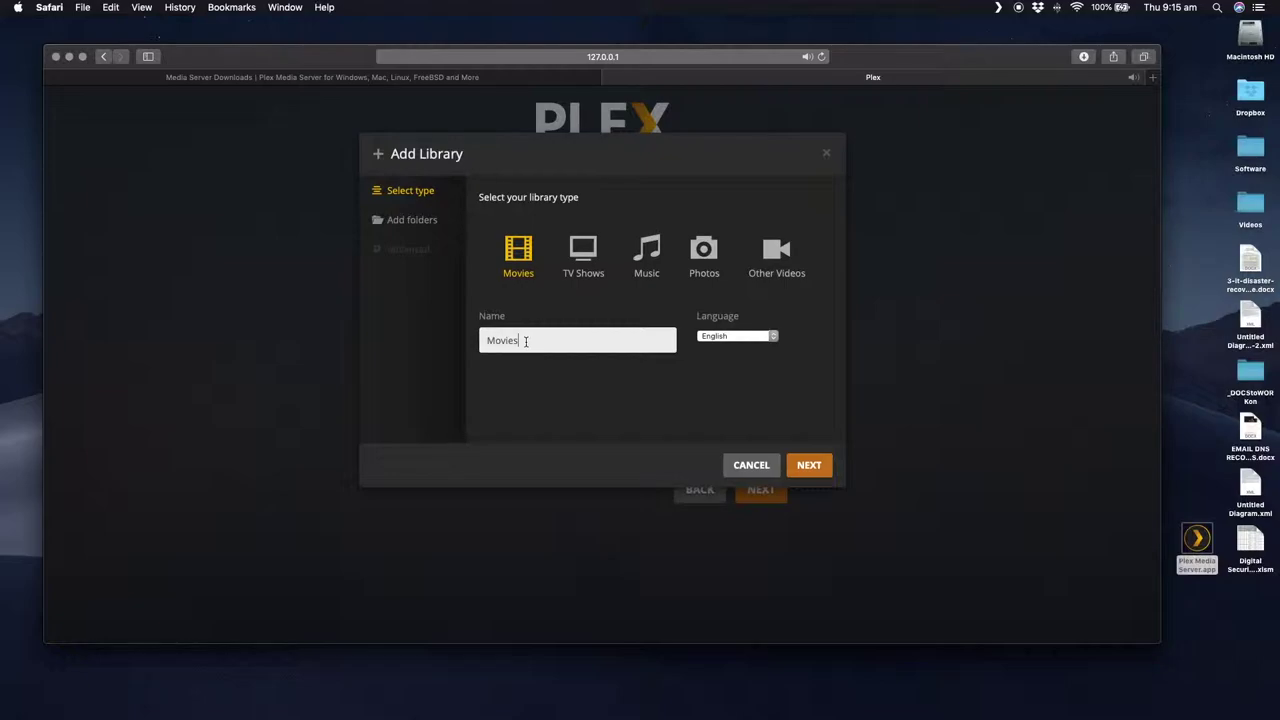
left_click(812, 465)
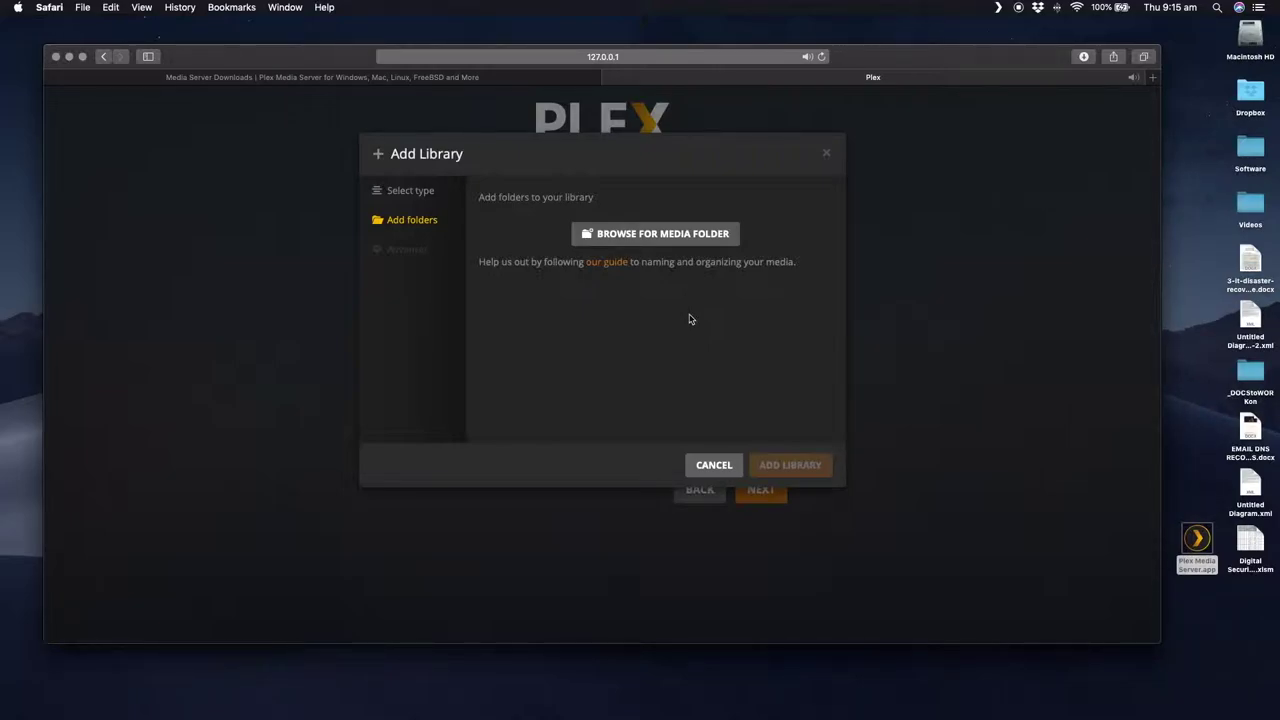
left_click(653, 238)
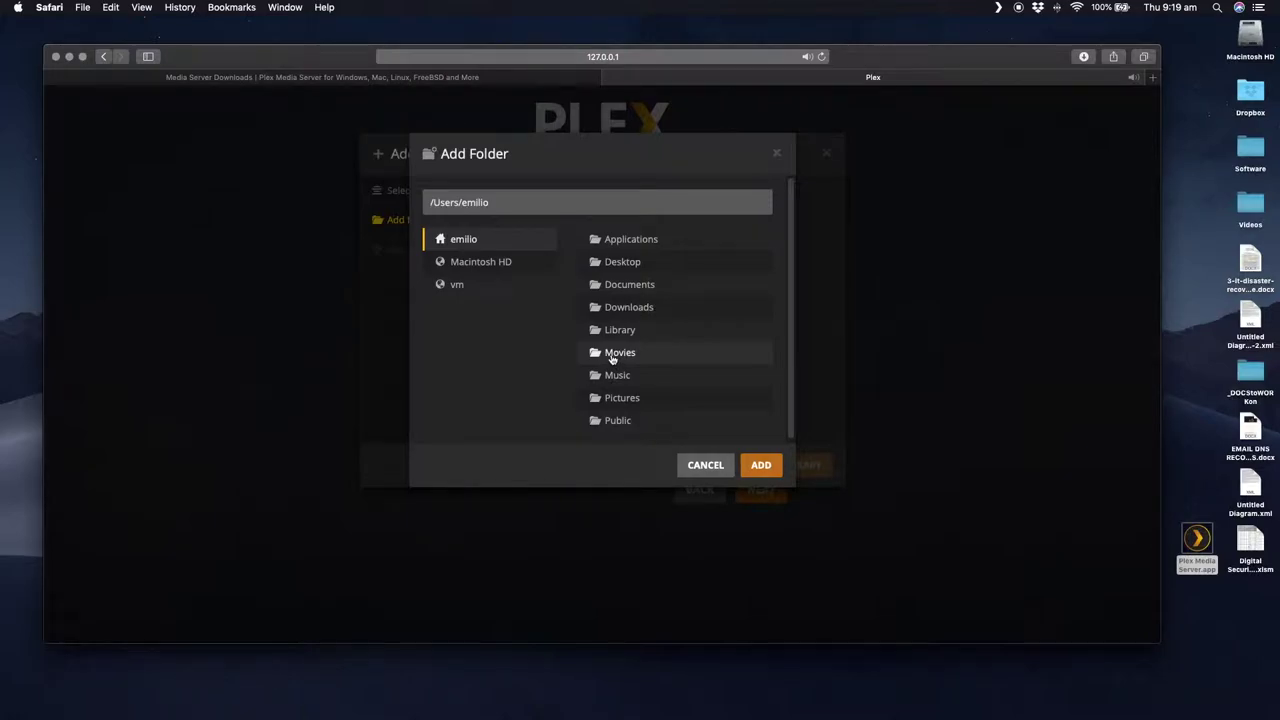
left_click(617, 357)
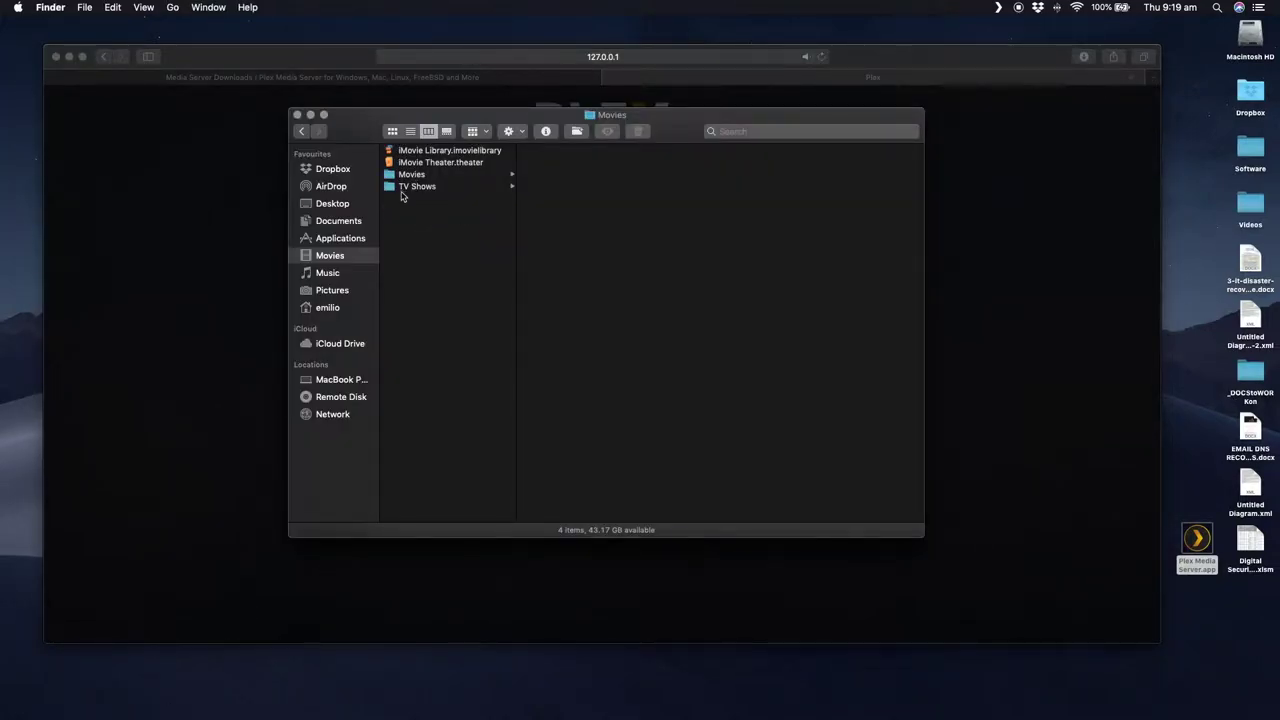
Step: Compare the Movies subfolder's three .mov films with the Mr Robot and Suits folders in TV Shows
left_click(411, 177)
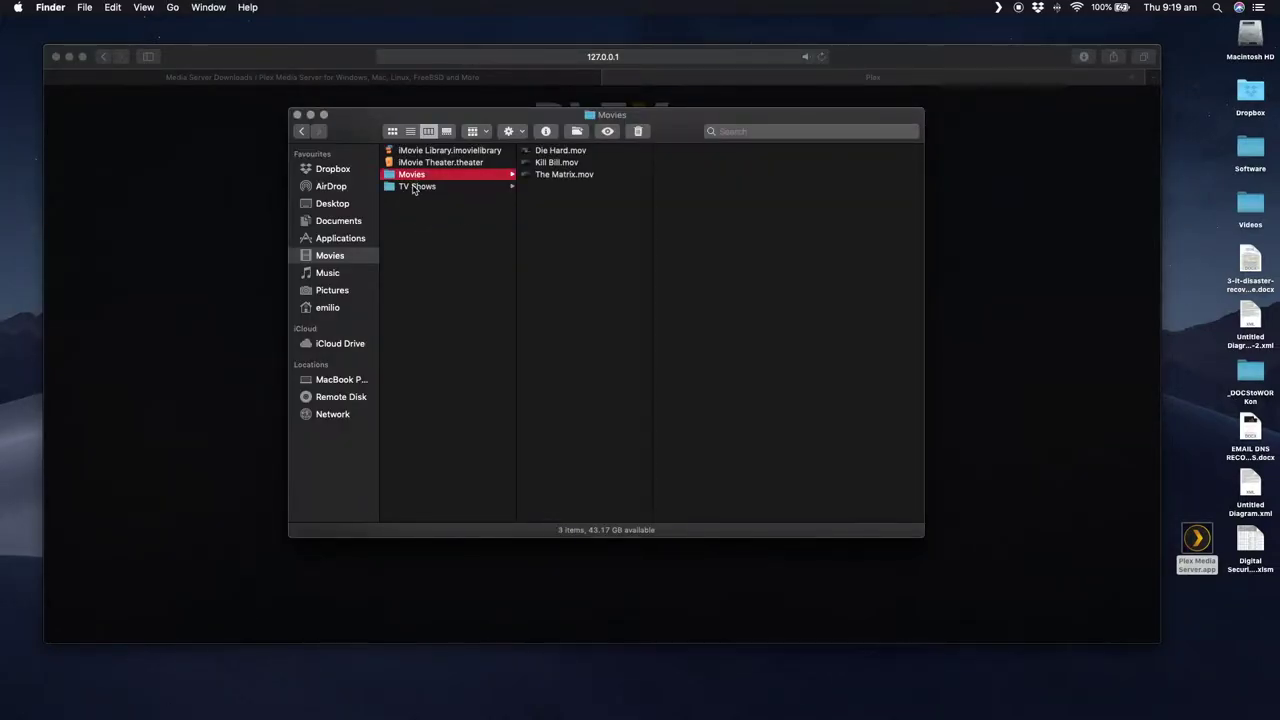
left_click(416, 187)
left_click(425, 176)
left_click(412, 188)
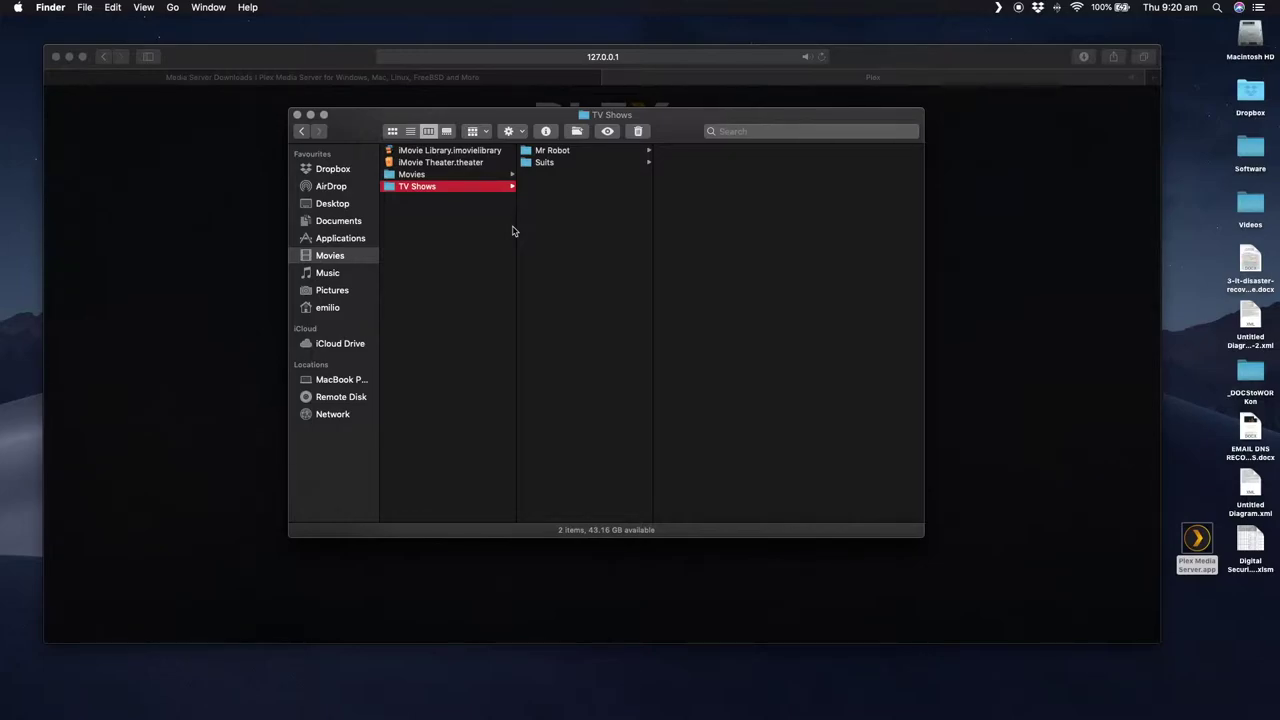
left_click(414, 176)
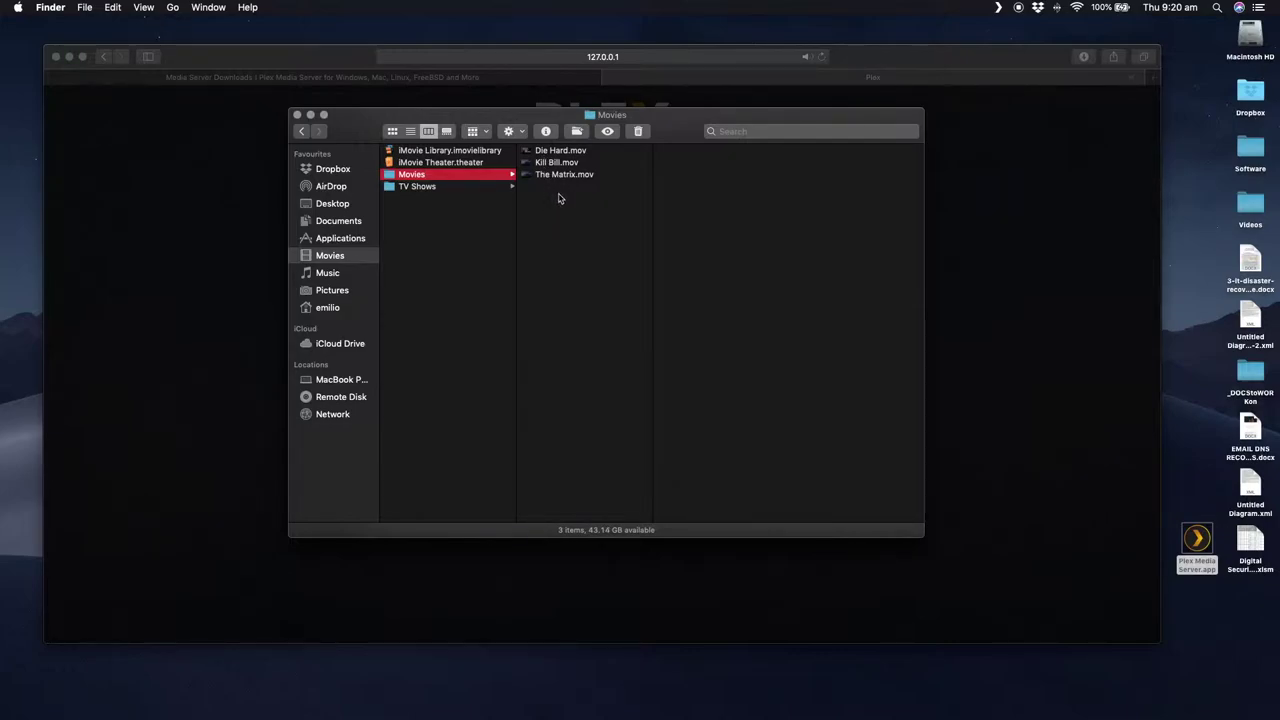
left_click(424, 190)
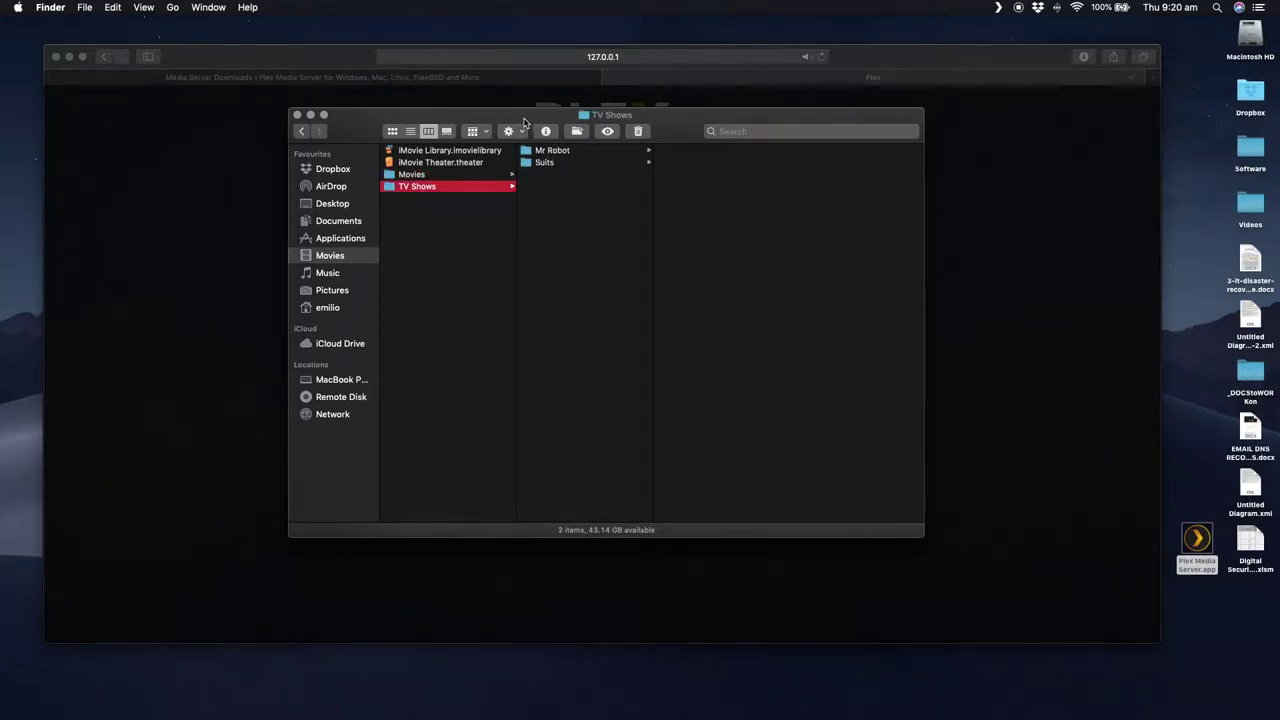
left_click_drag(525, 121, 503, 113)
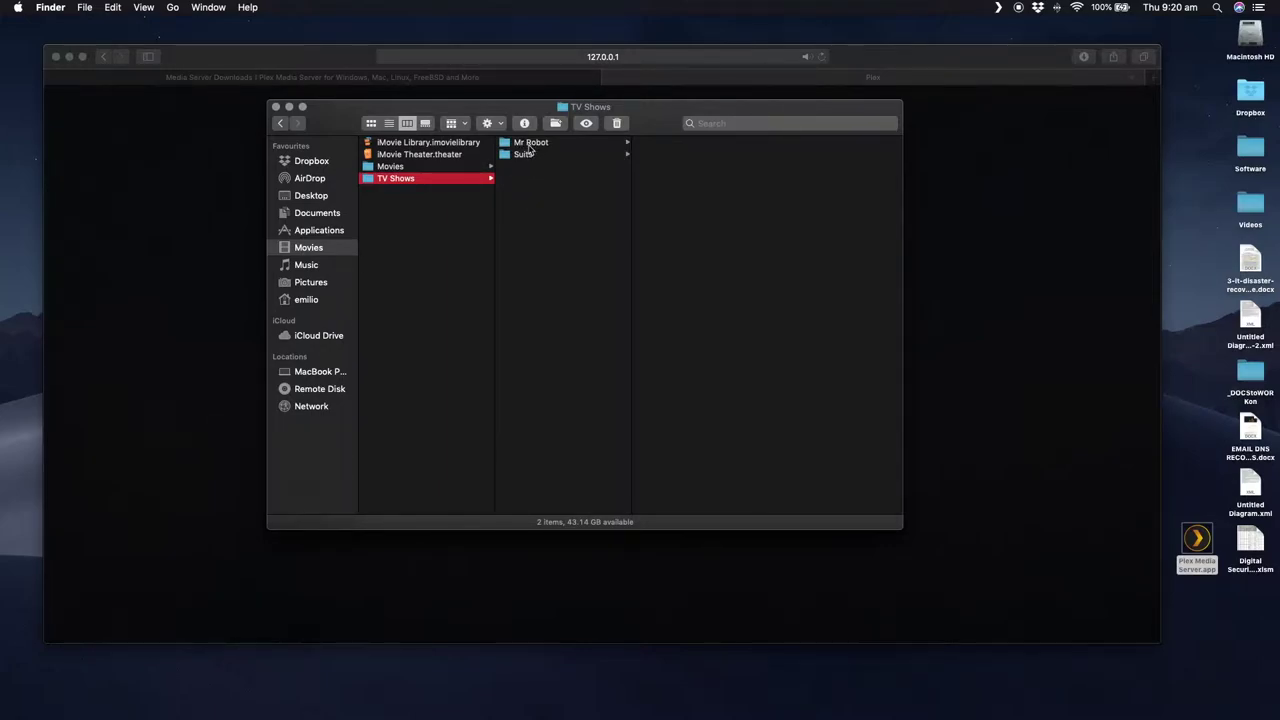
Step: Look through Mr Robot Season 4 and Suits' Season 1, then close Finder to reach Plex's folder picker
left_click(530, 145)
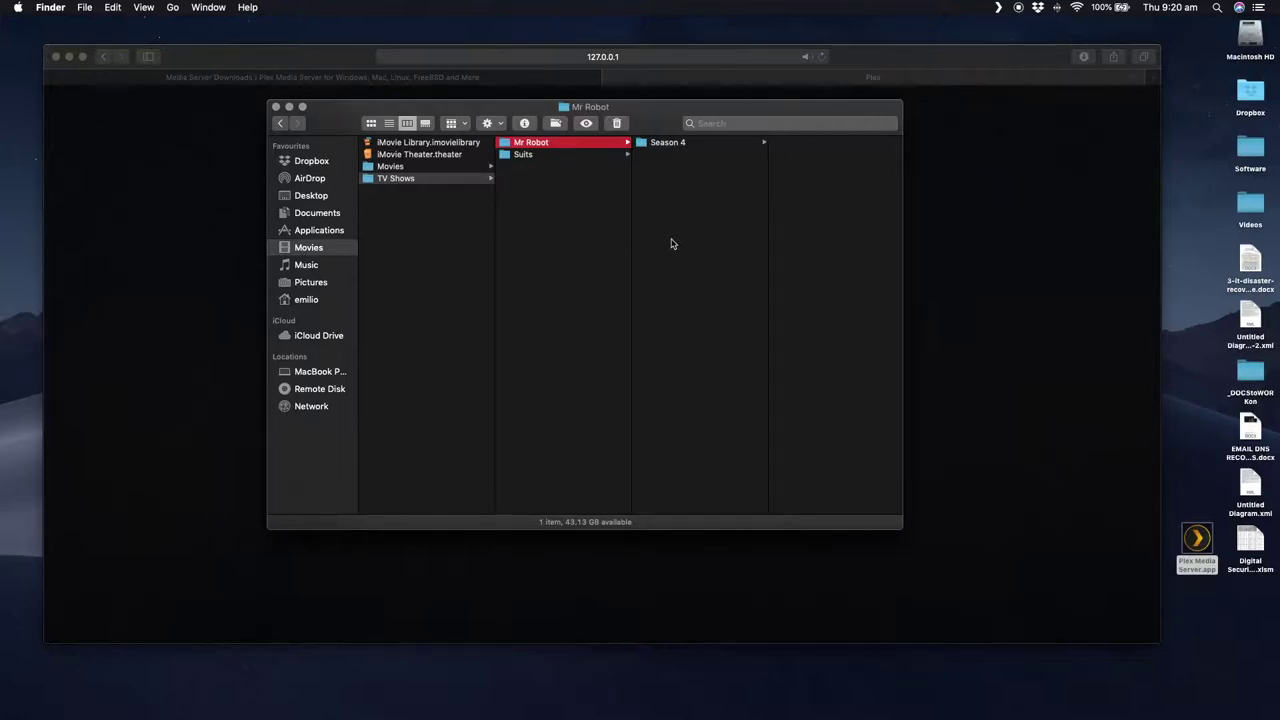
left_click(668, 146)
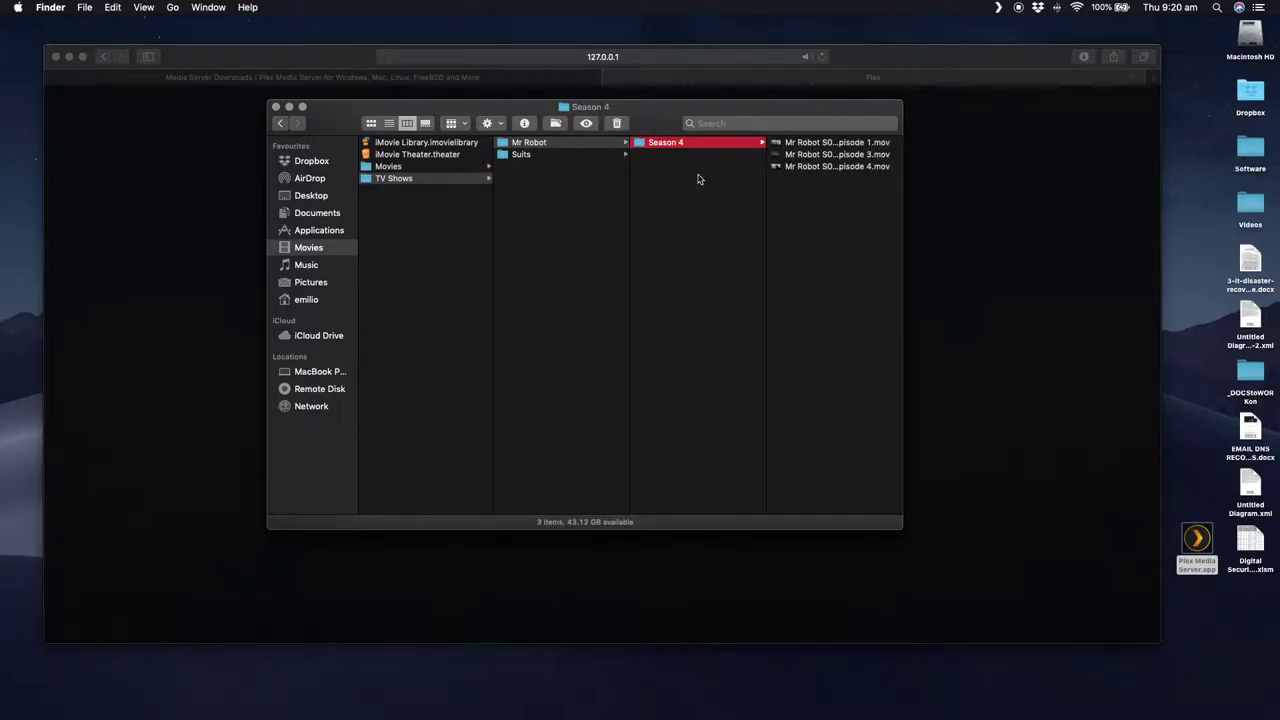
left_click(530, 157)
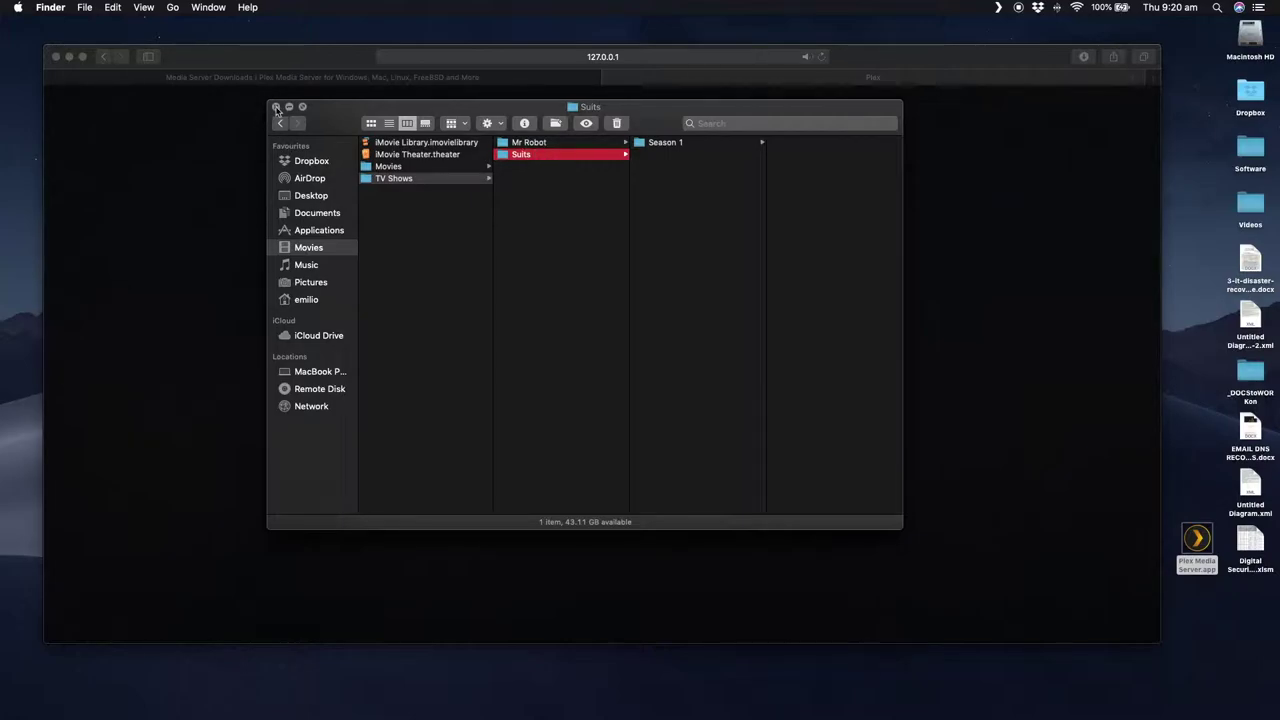
left_click(276, 108)
left_click(541, 166)
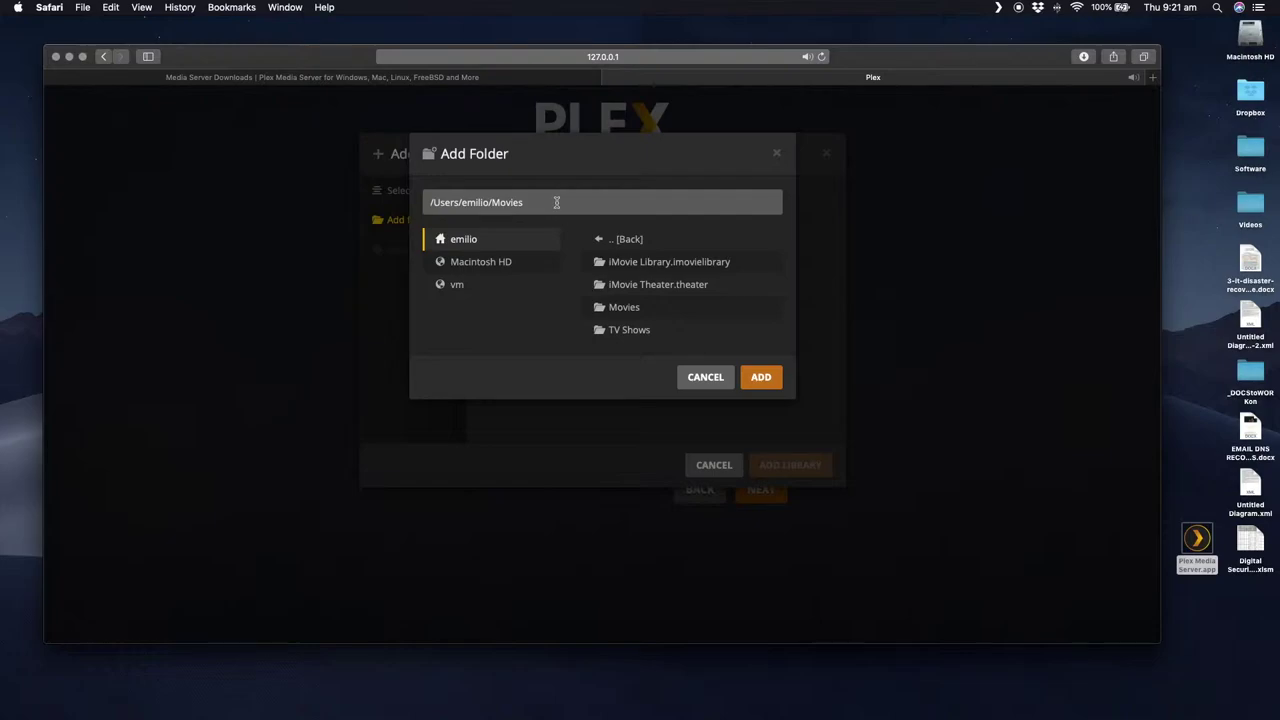
Step: Add the /Users/emilio/Movies/Movies folder and create the Movies library from it
left_click(636, 308)
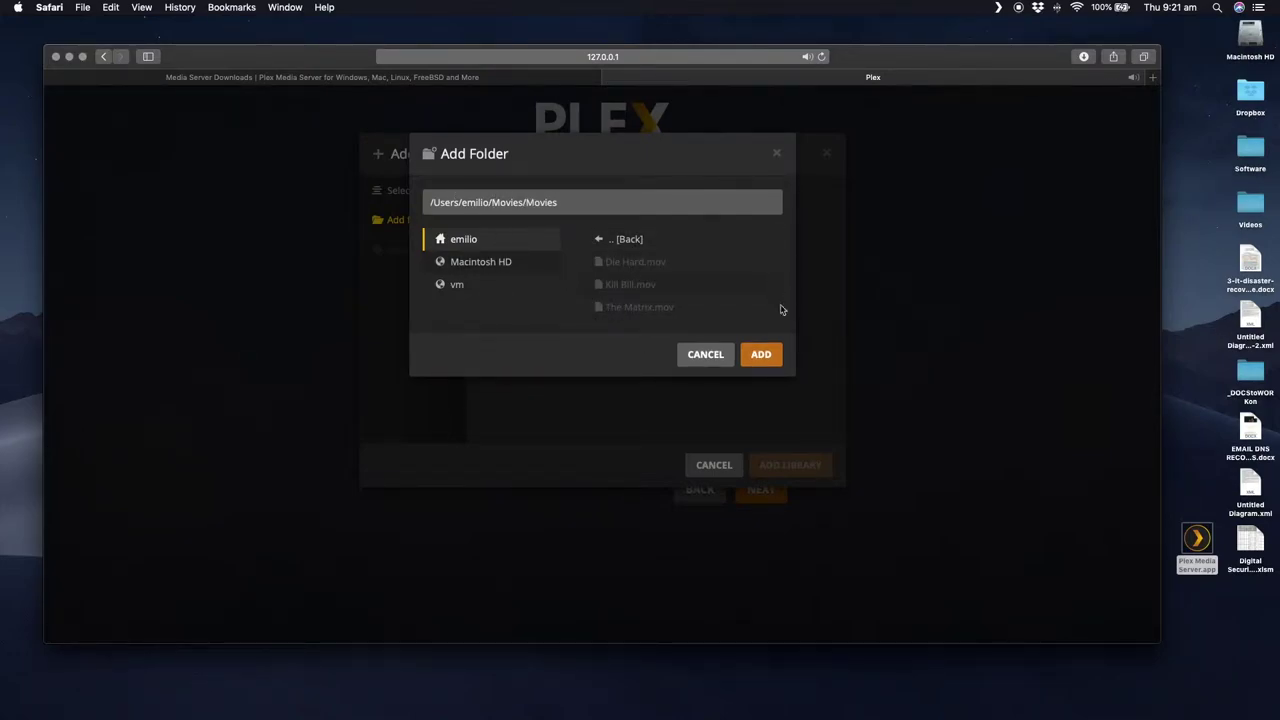
left_click(762, 354)
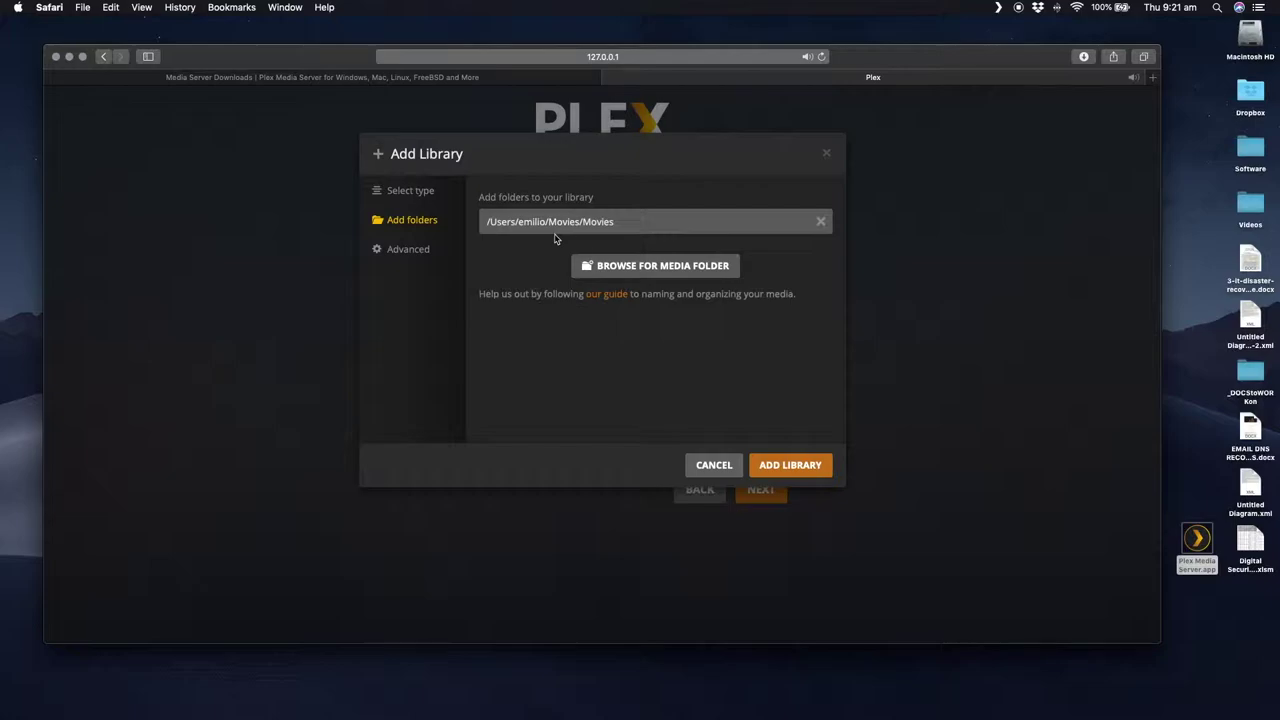
left_click(795, 465)
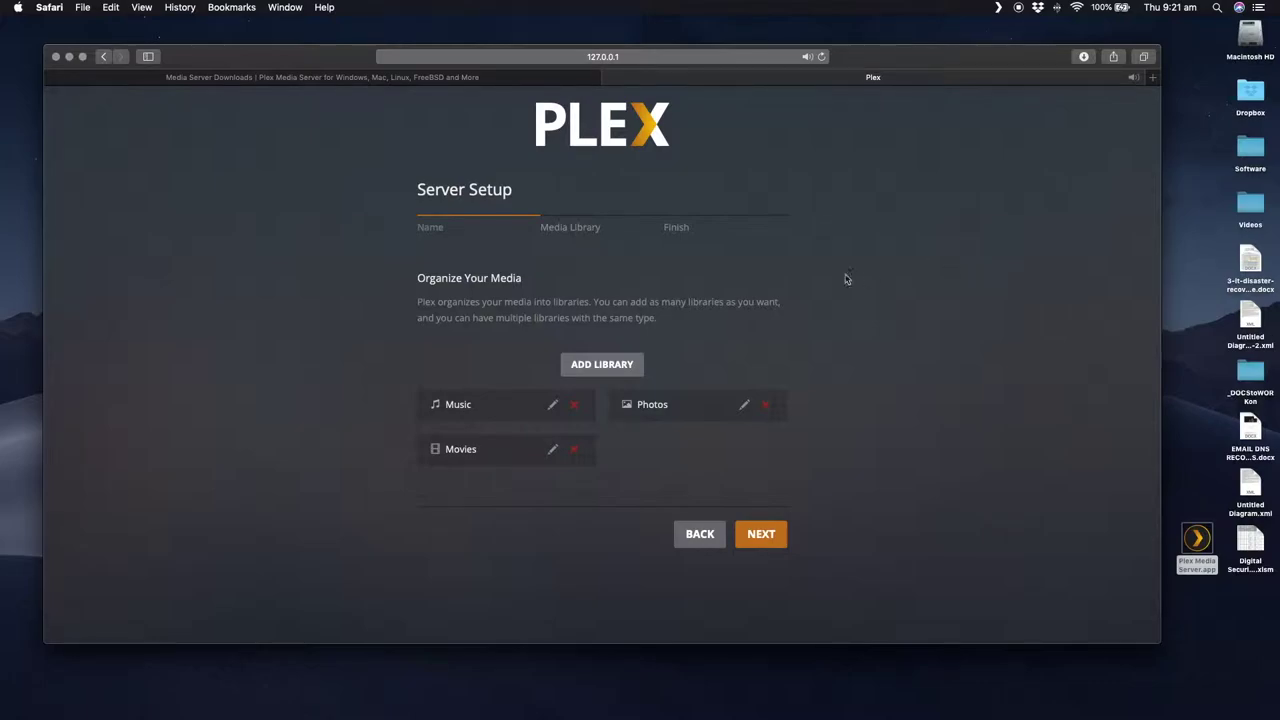
Step: Create a TV Shows library sourced from the Movies > TV Shows folder
left_click(603, 372)
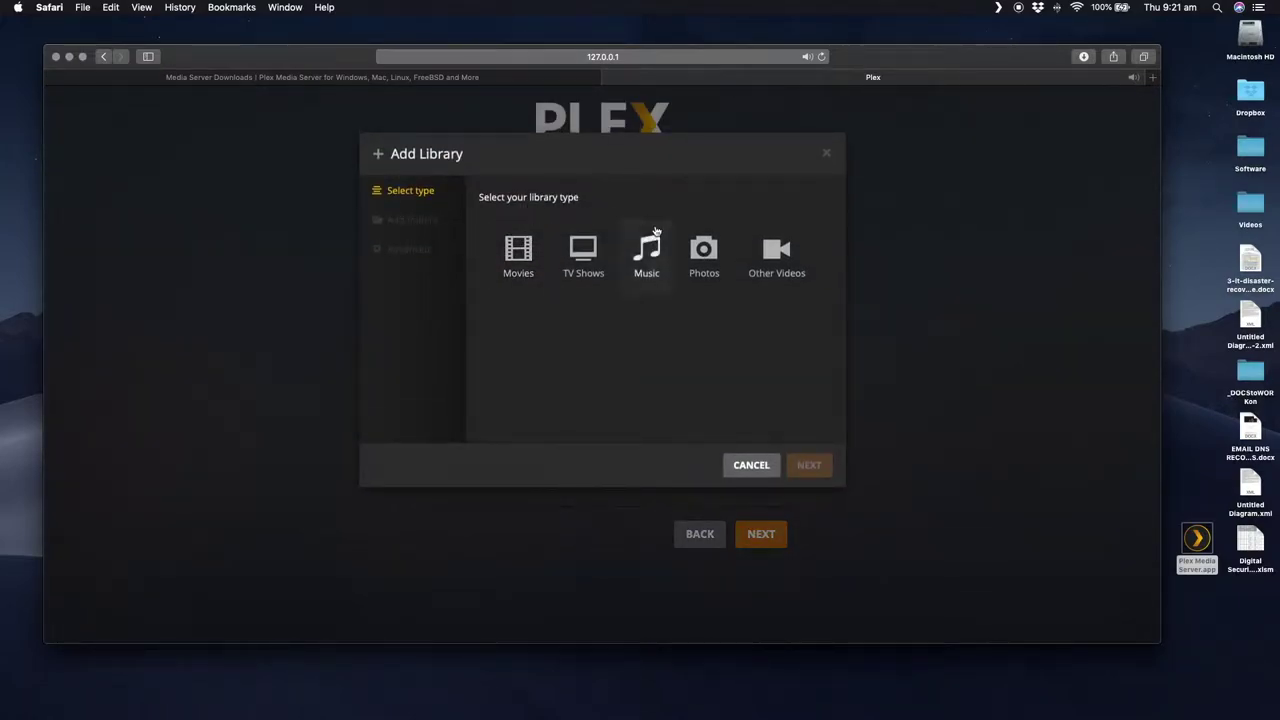
left_click(593, 254)
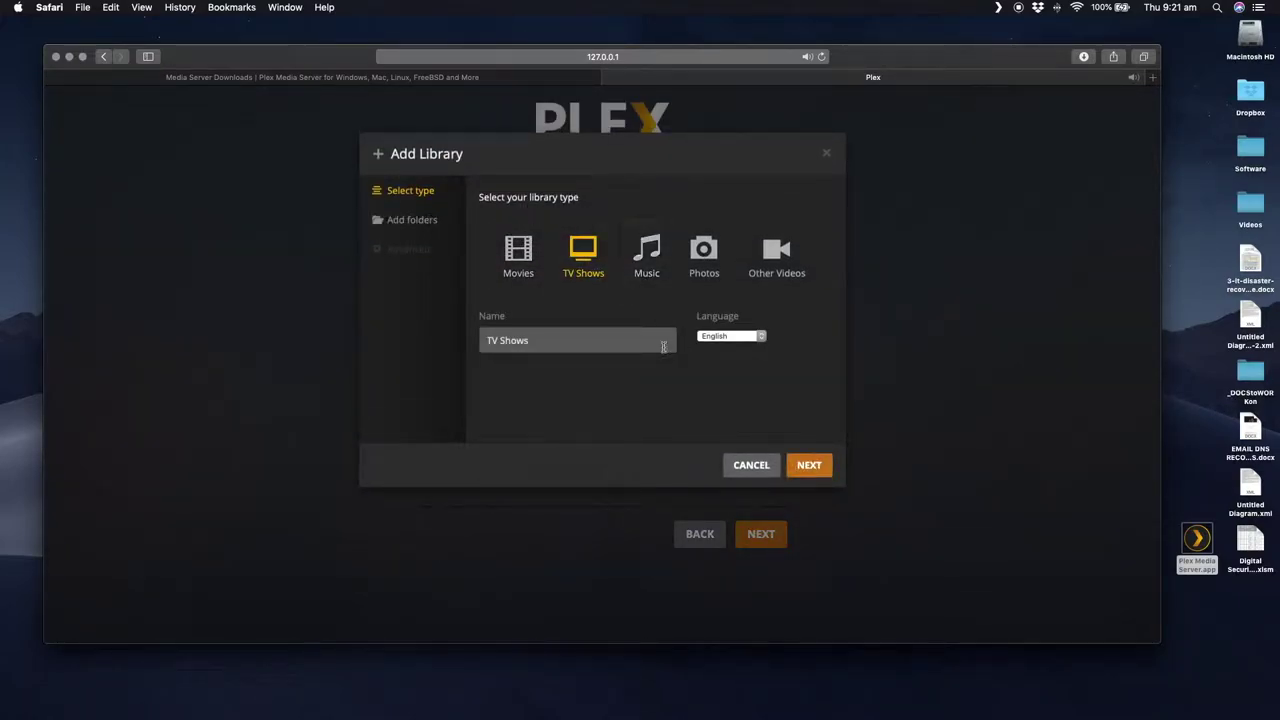
left_click(806, 463)
left_click(660, 242)
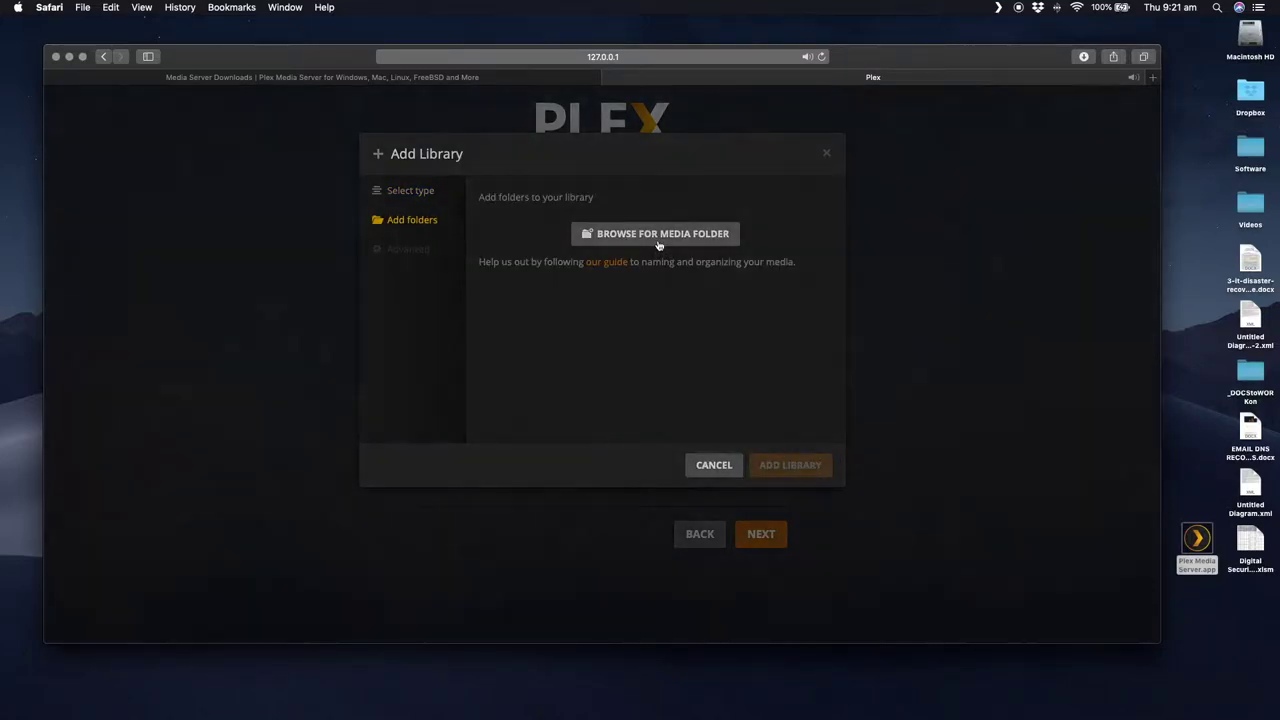
left_click(624, 358)
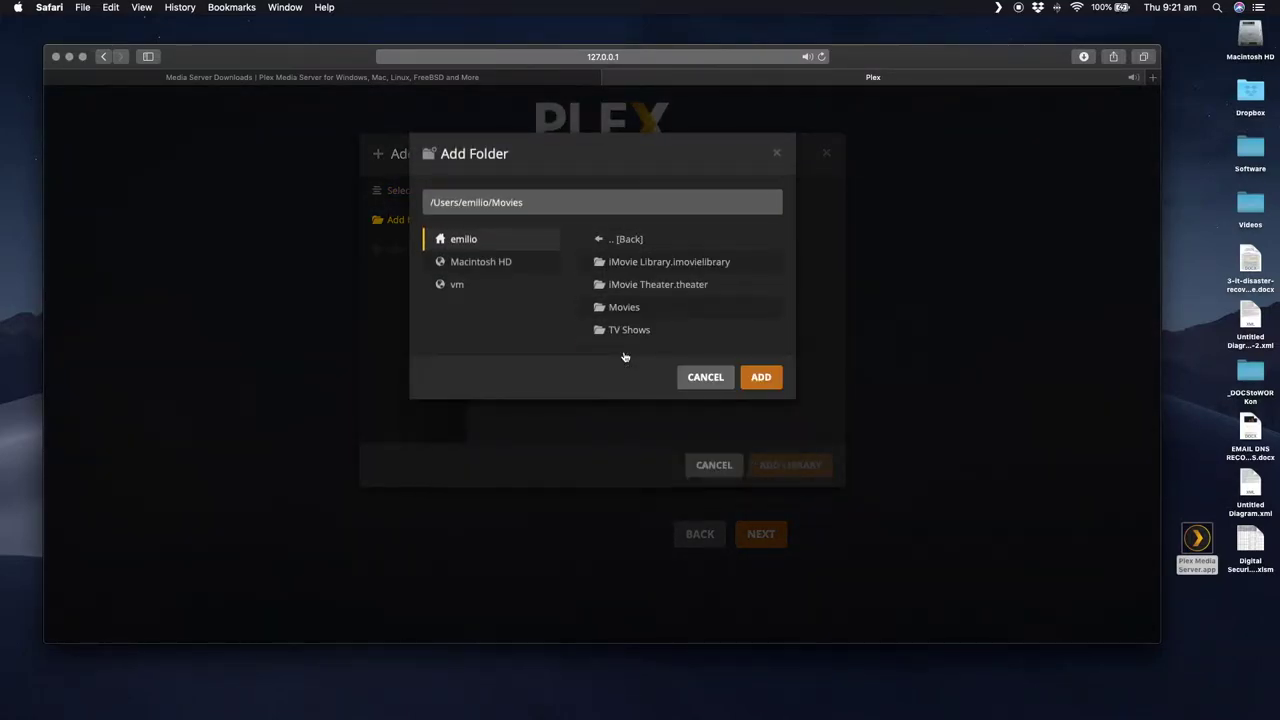
left_click(626, 331)
left_click(759, 334)
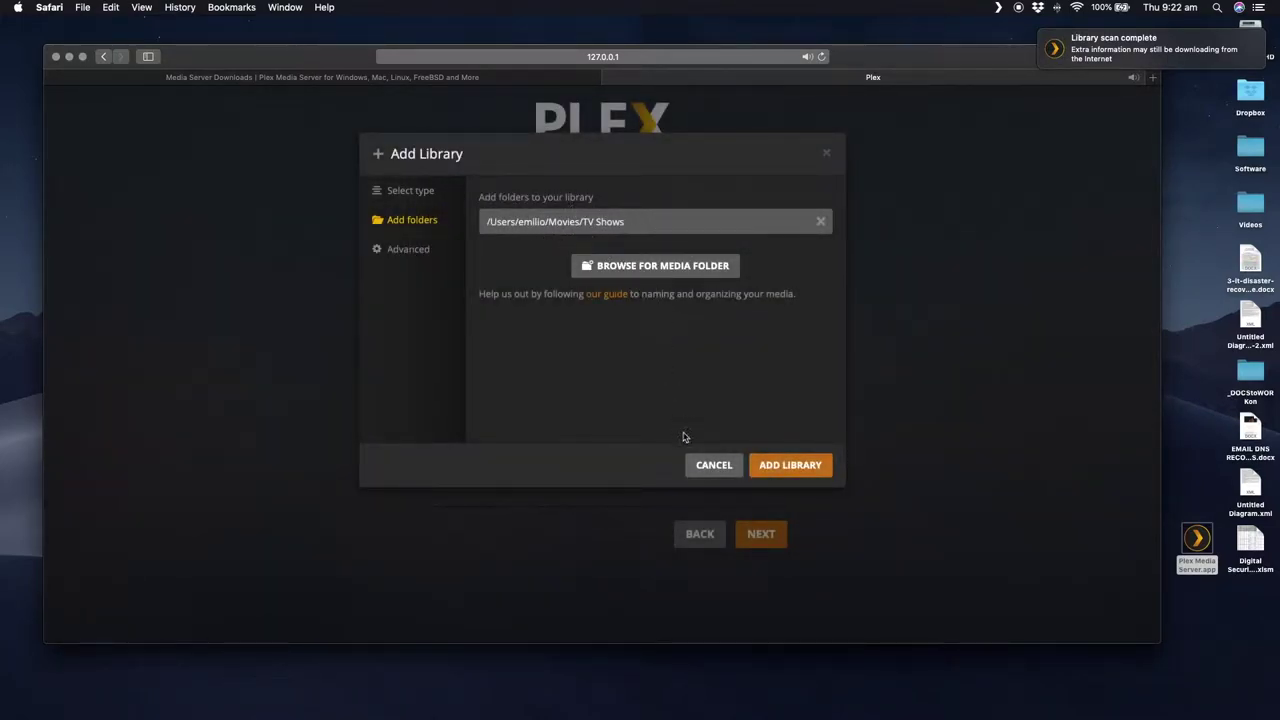
left_click(785, 463)
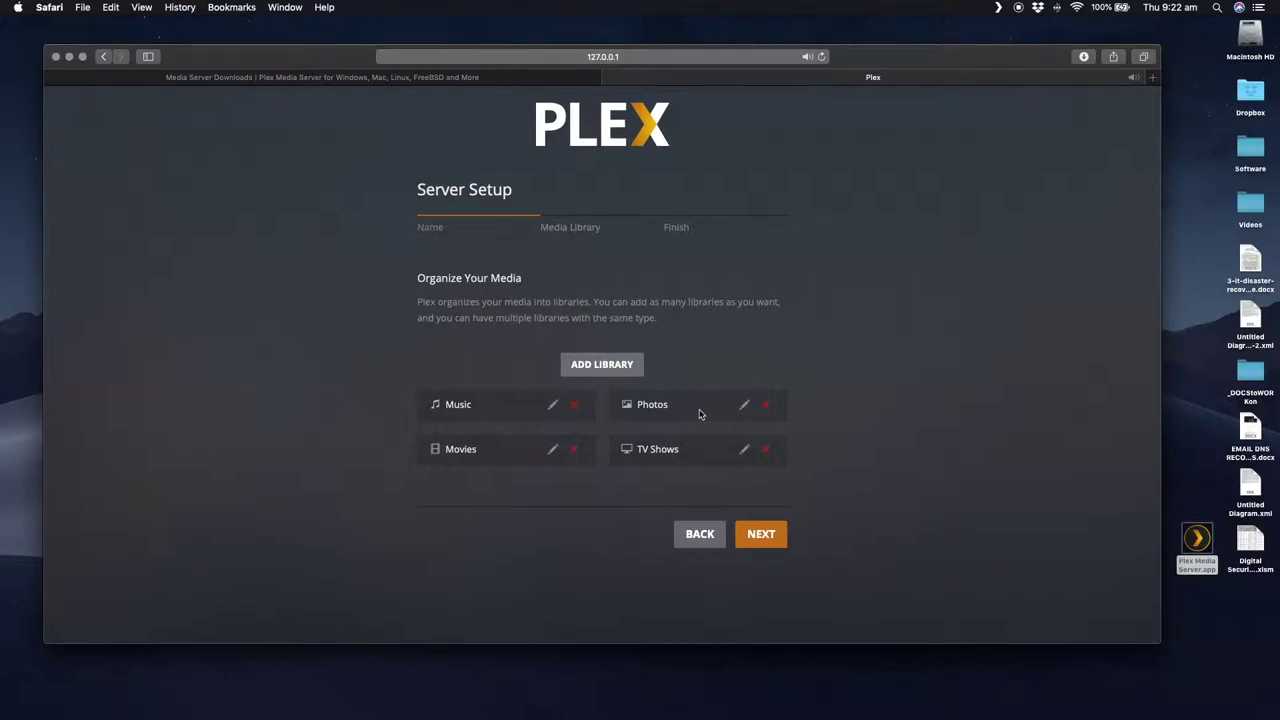
Step: Permanently delete the Photos library, then begin adding another library
left_click(766, 406)
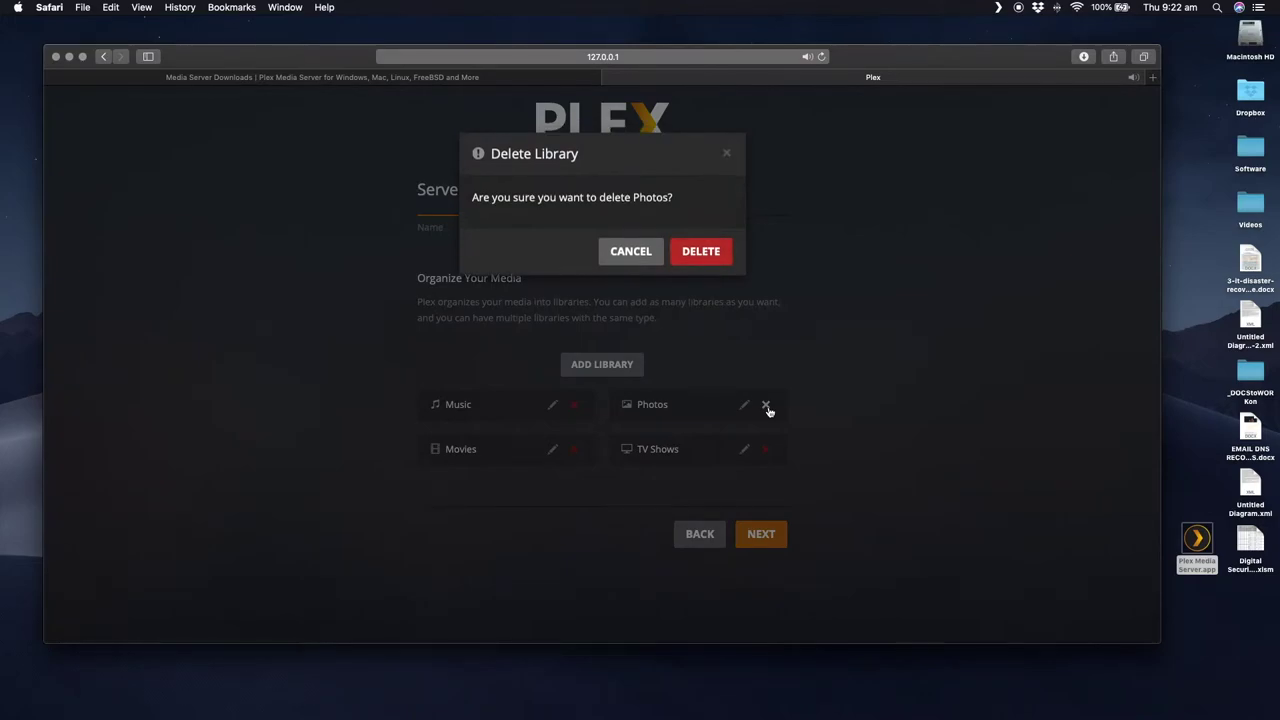
left_click(700, 258)
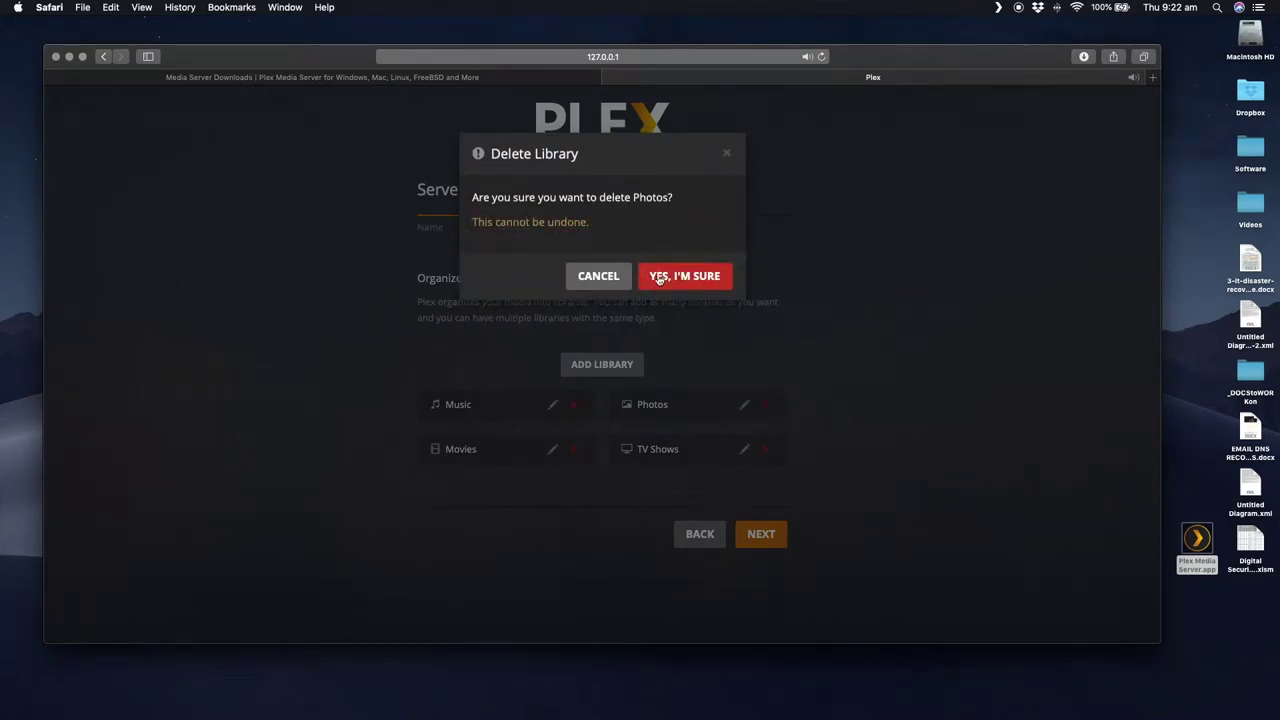
left_click(698, 278)
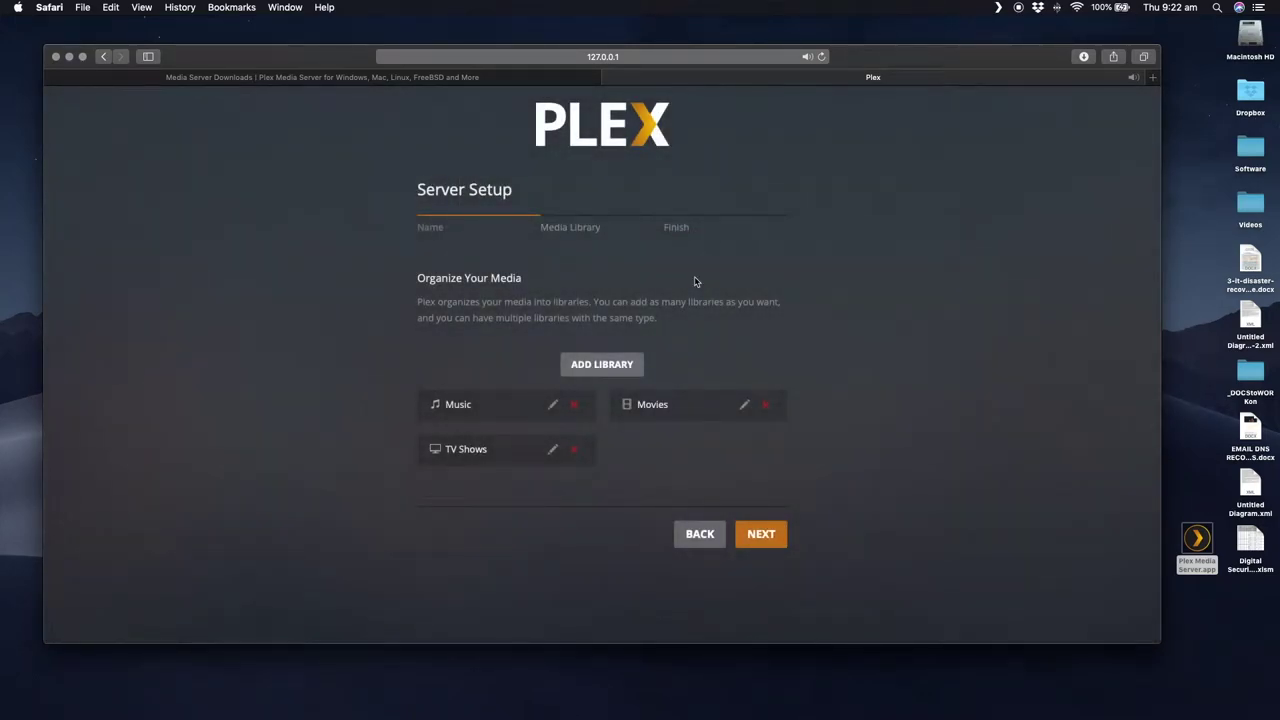
left_click(601, 370)
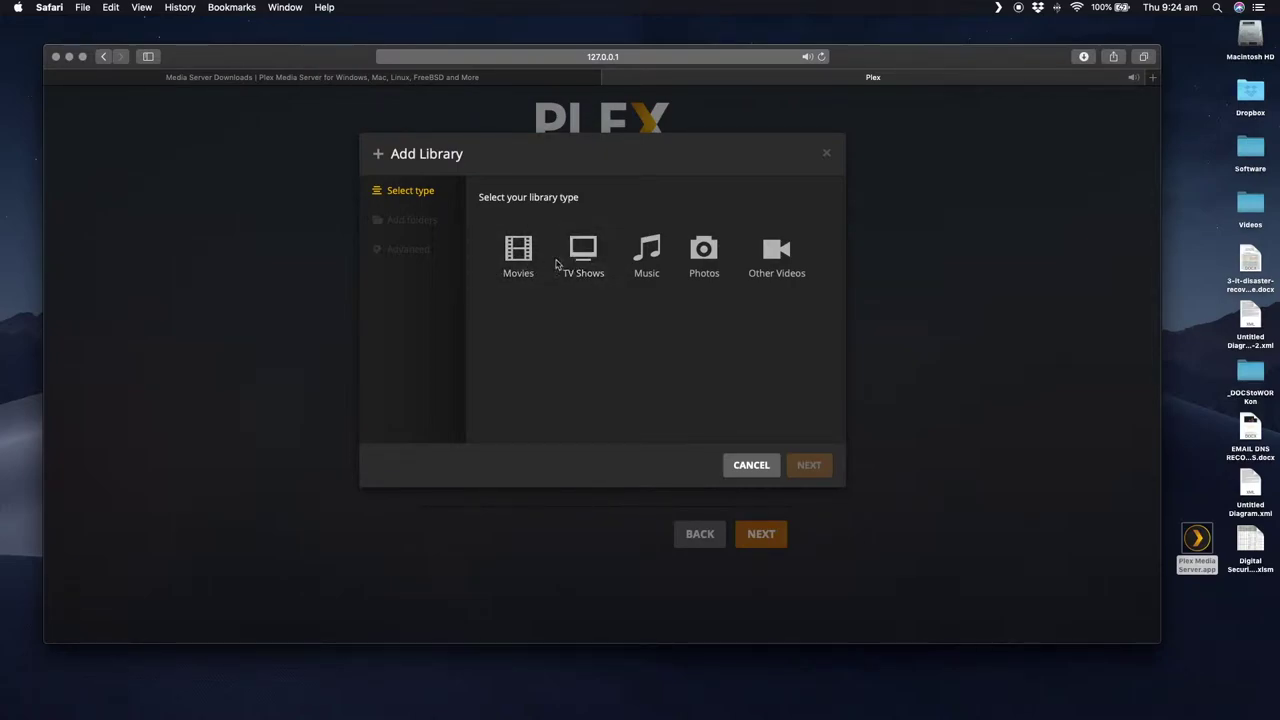
Step: Cancel the pending library, permanently delete the Music library, and move on to finish setup
left_click(756, 465)
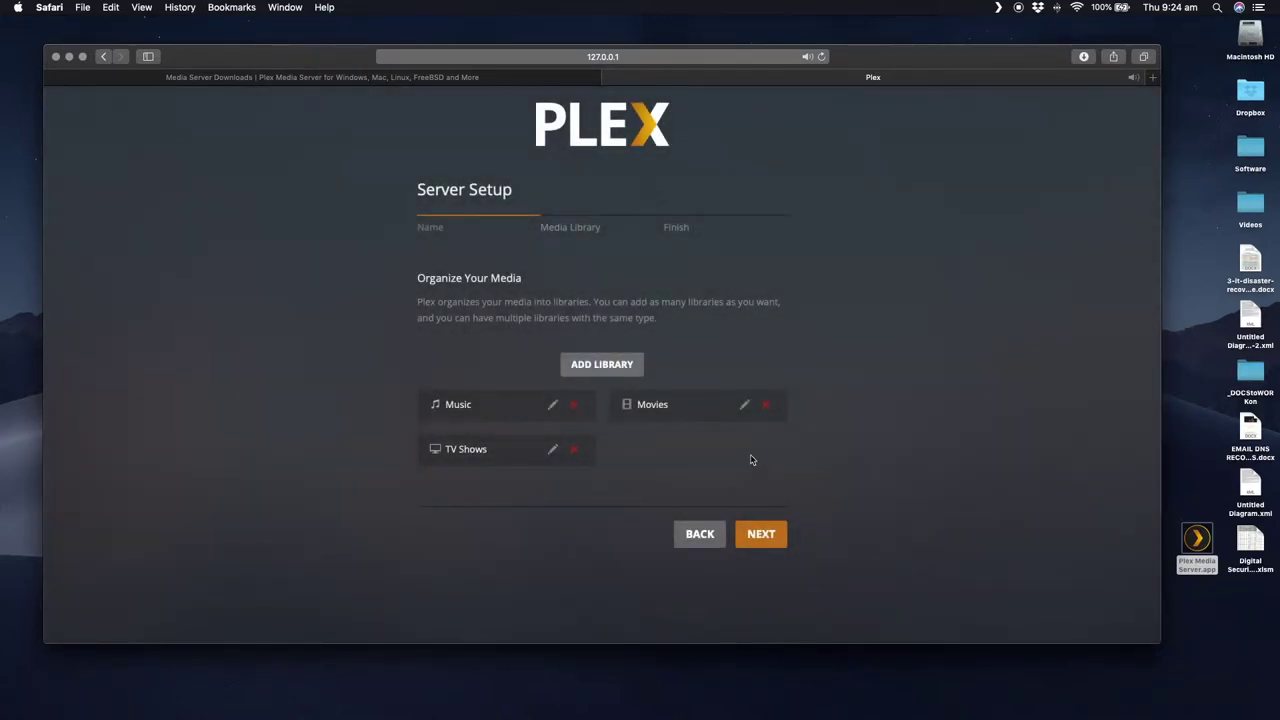
left_click(573, 404)
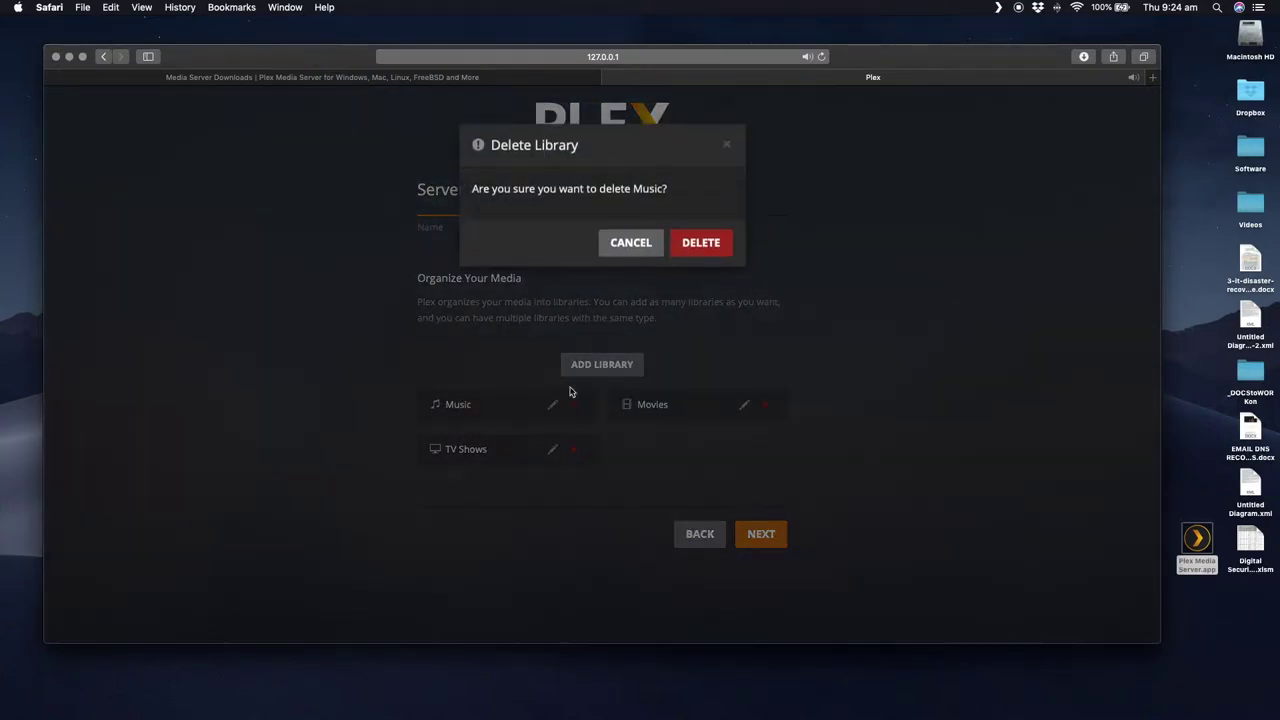
left_click(701, 254)
left_click(688, 277)
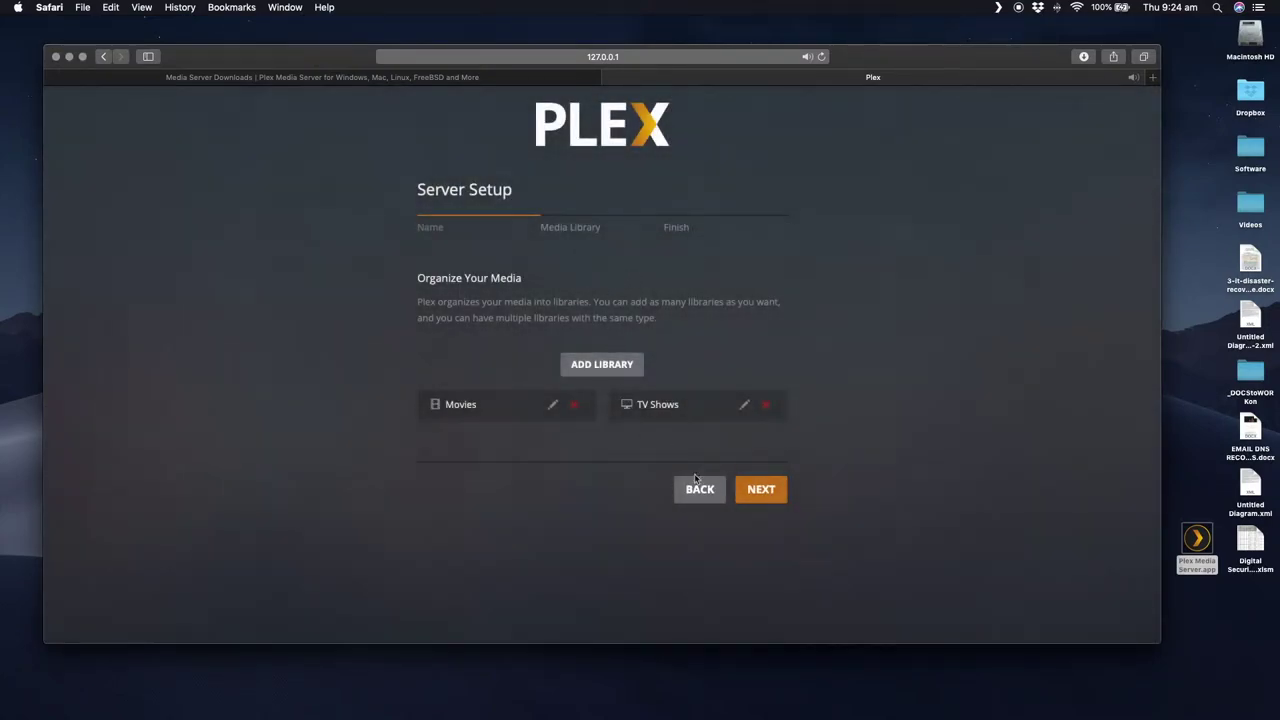
left_click(761, 490)
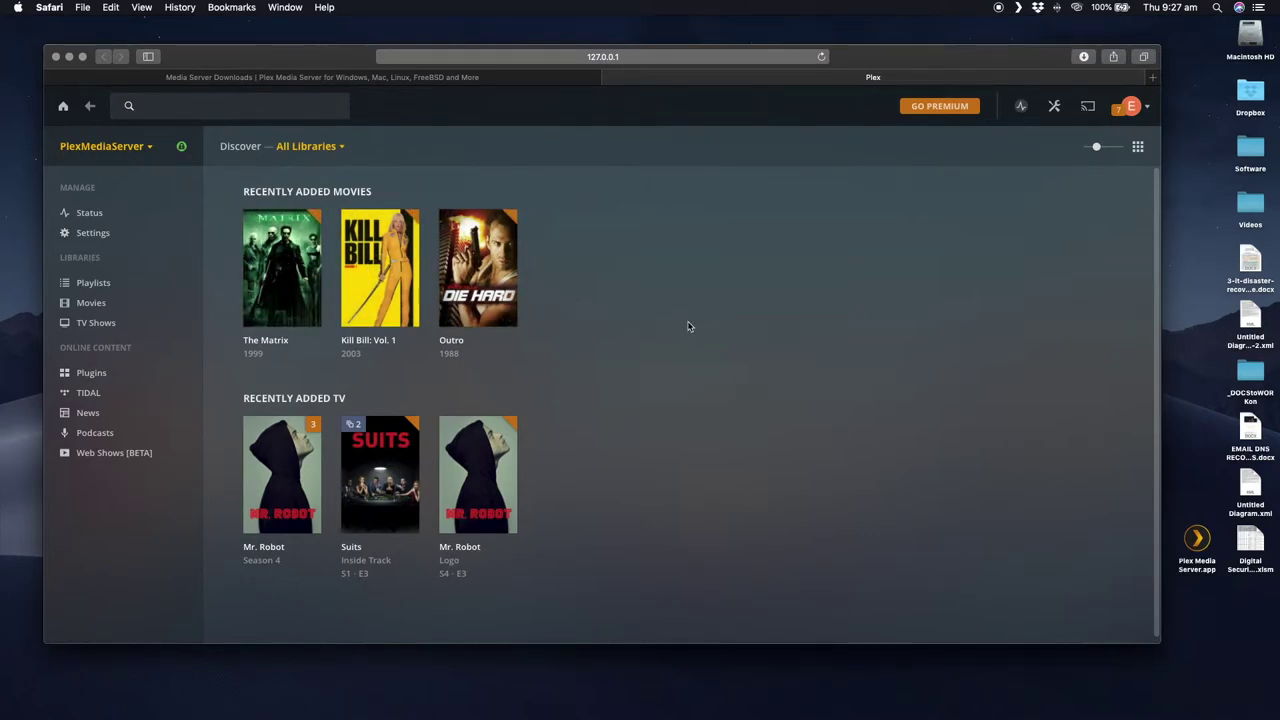
Step: Browse the Movies and TV Shows libraries and open the Mr. Robot show details
mouse_move(277, 317)
left_click(93, 304)
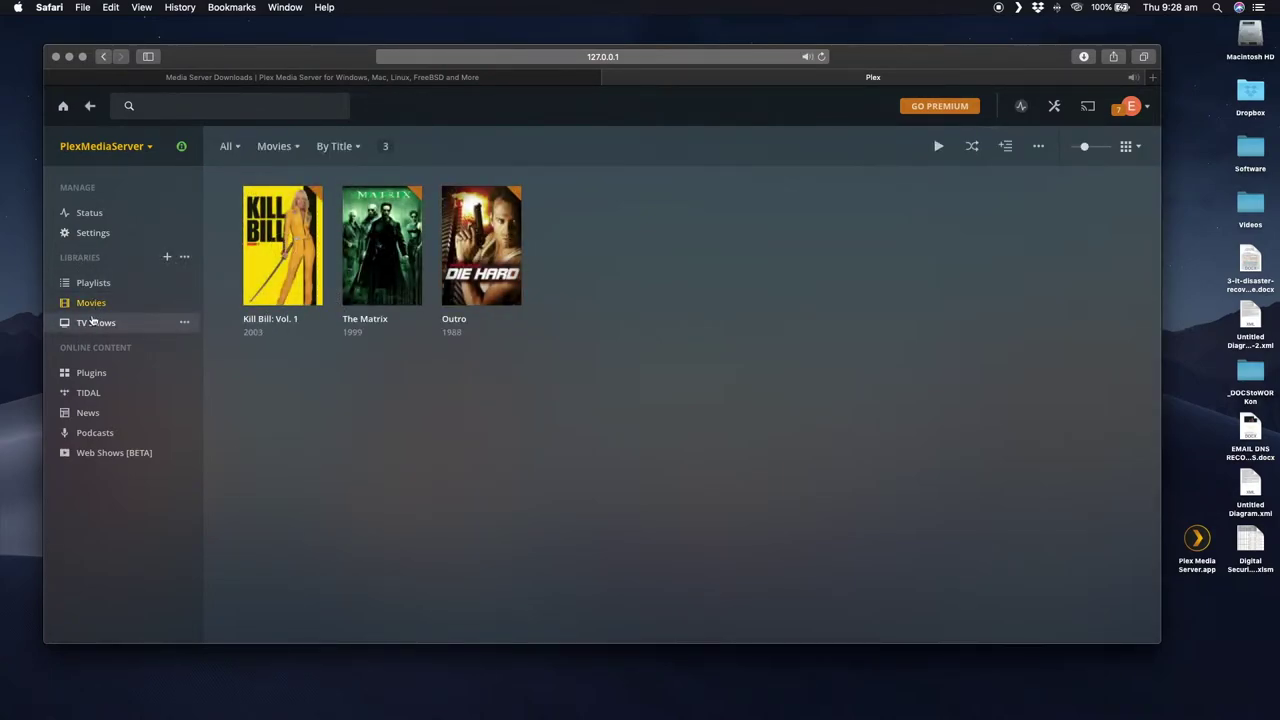
left_click(110, 325)
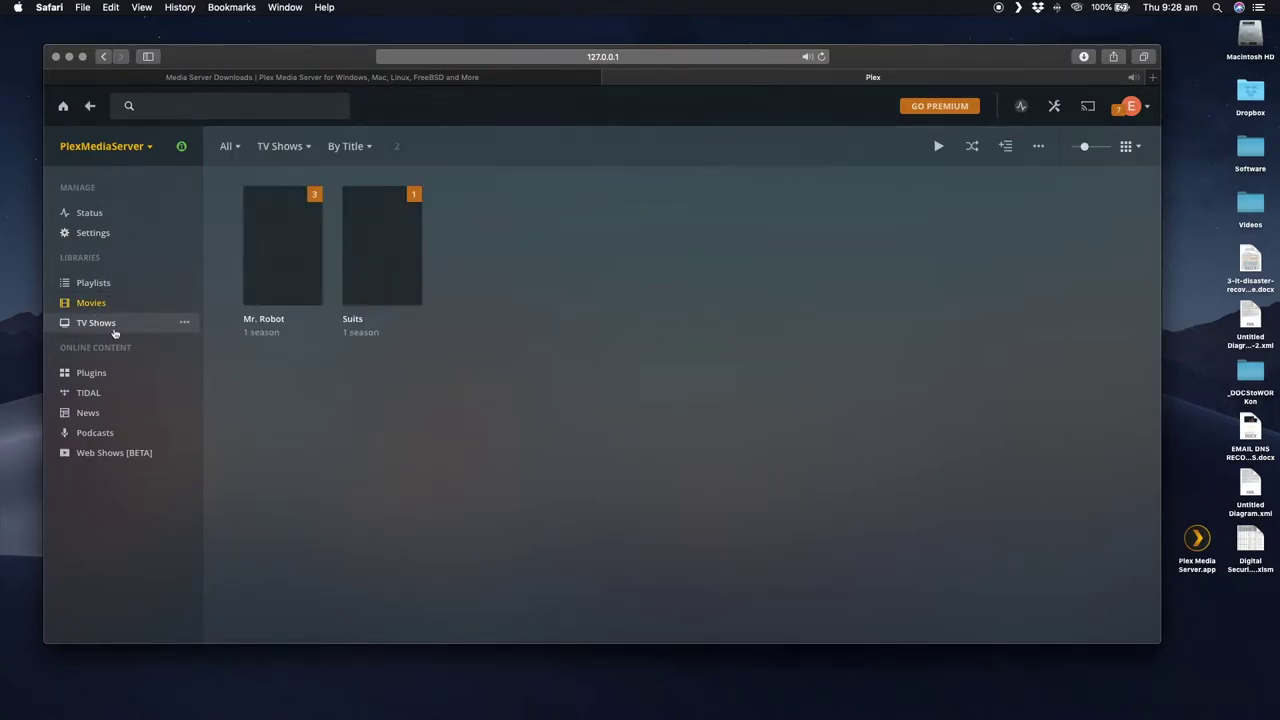
left_click(291, 294)
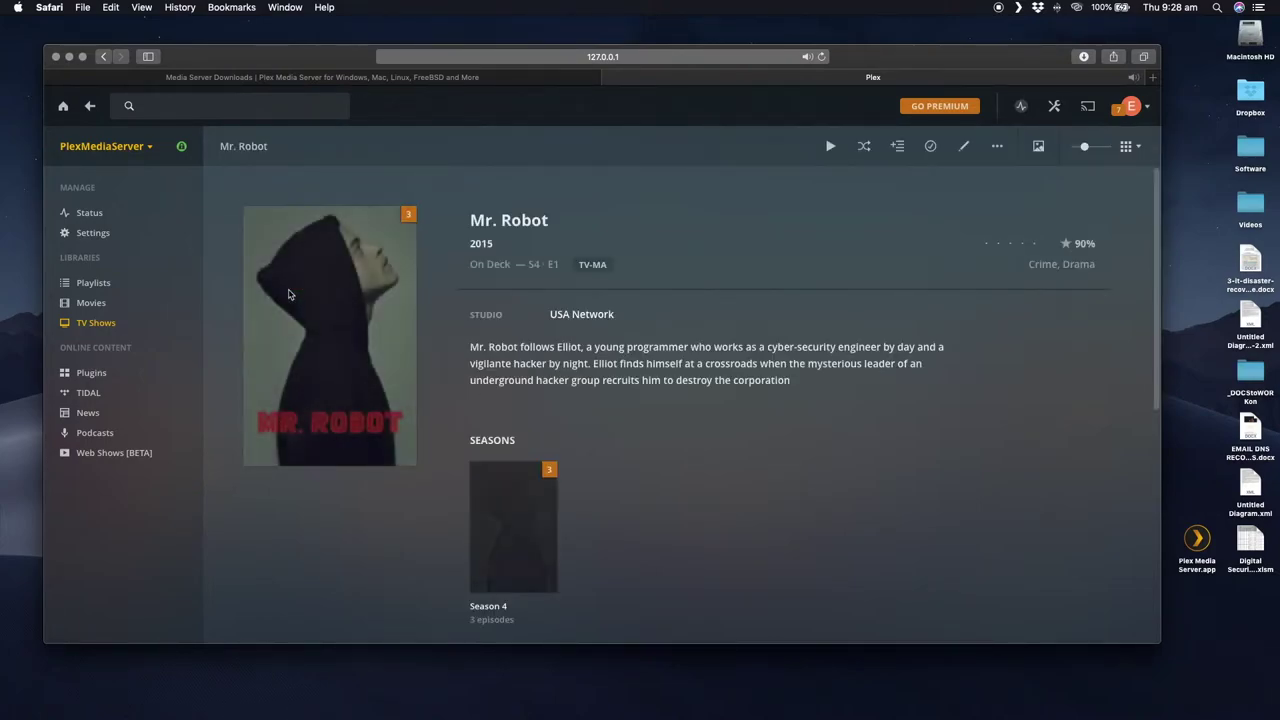
Step: Read through the Mr. Robot synopsis, then return to the Movies library
scroll(604, 512, "down", 3)
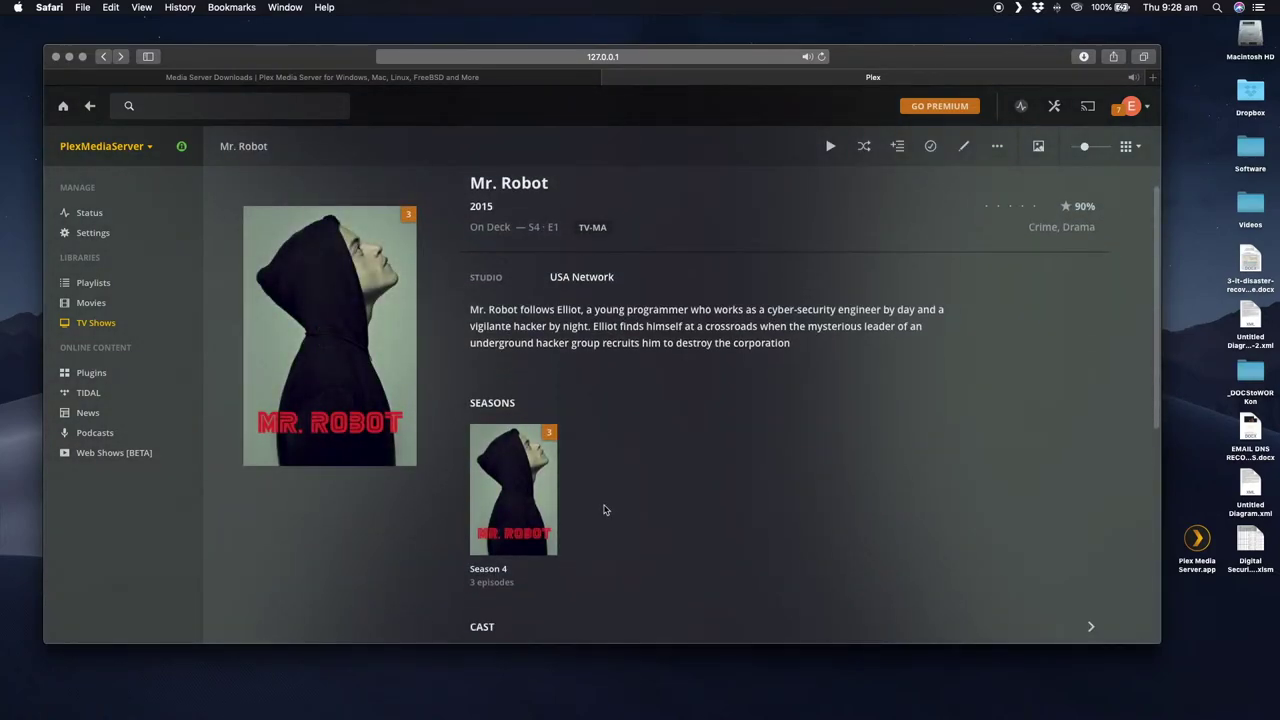
scroll(604, 512, "down", 3)
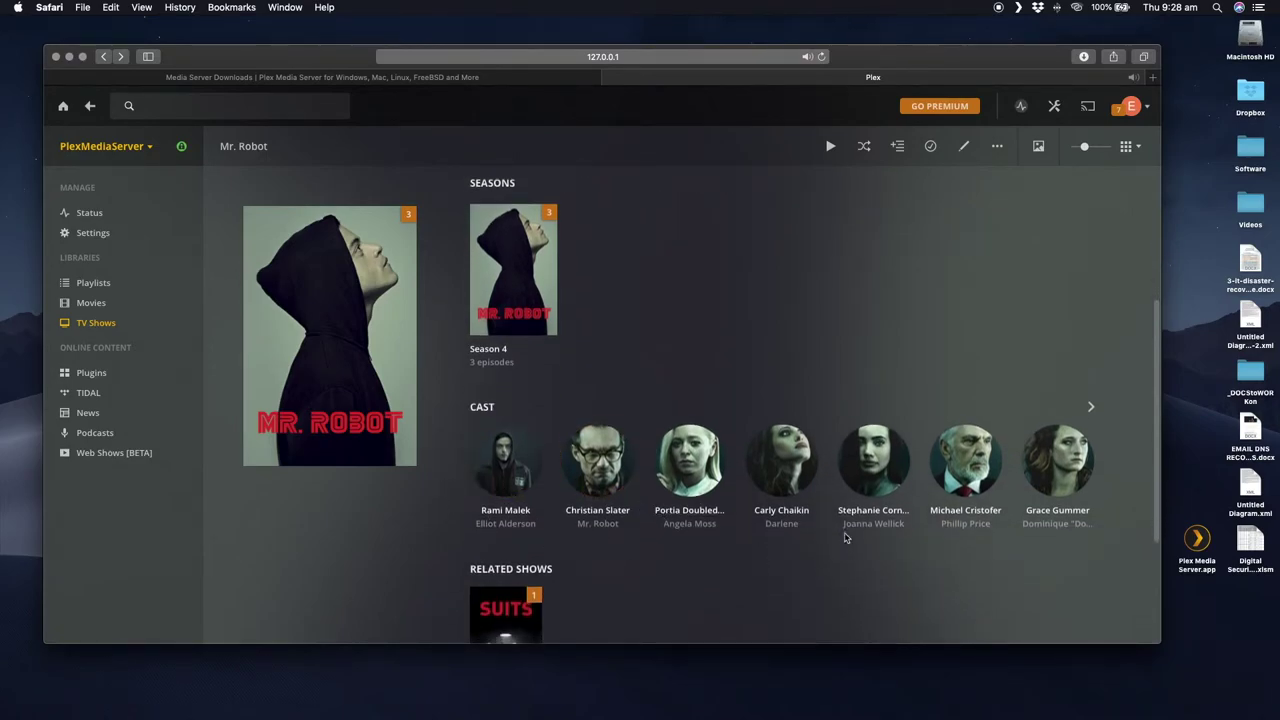
scroll(578, 416, "down", 2)
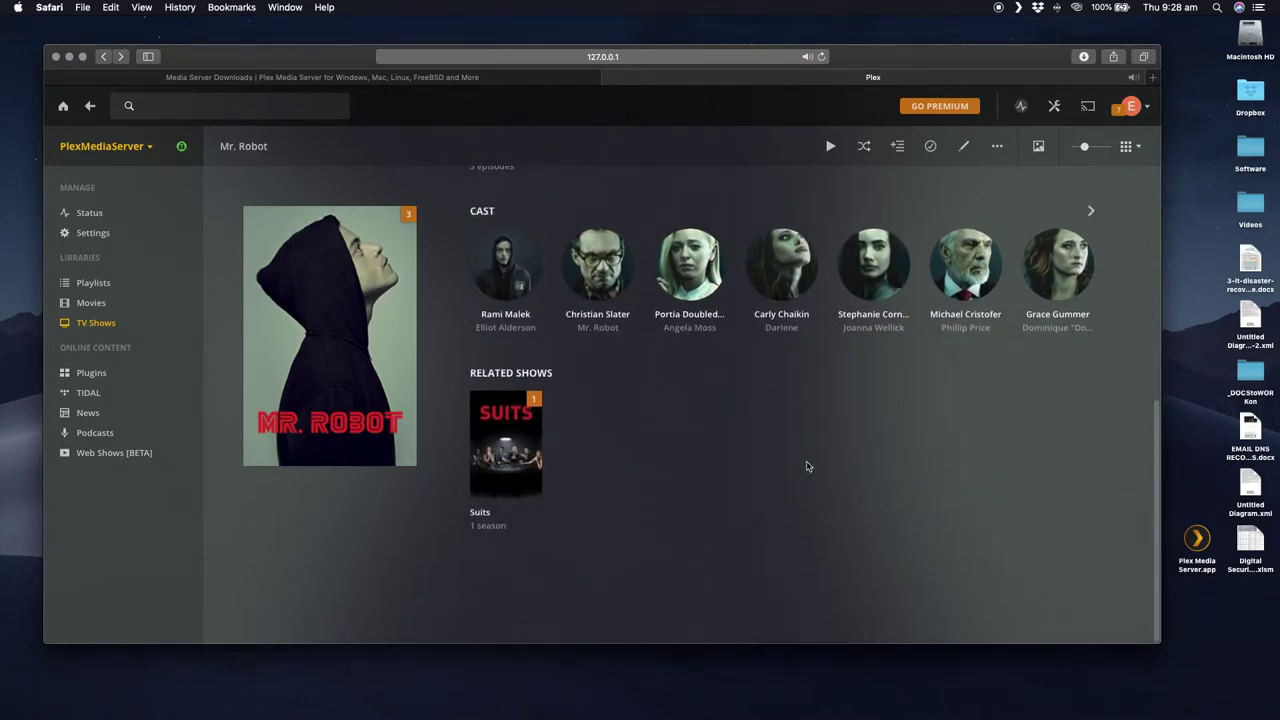
scroll(510, 415, "up", 8)
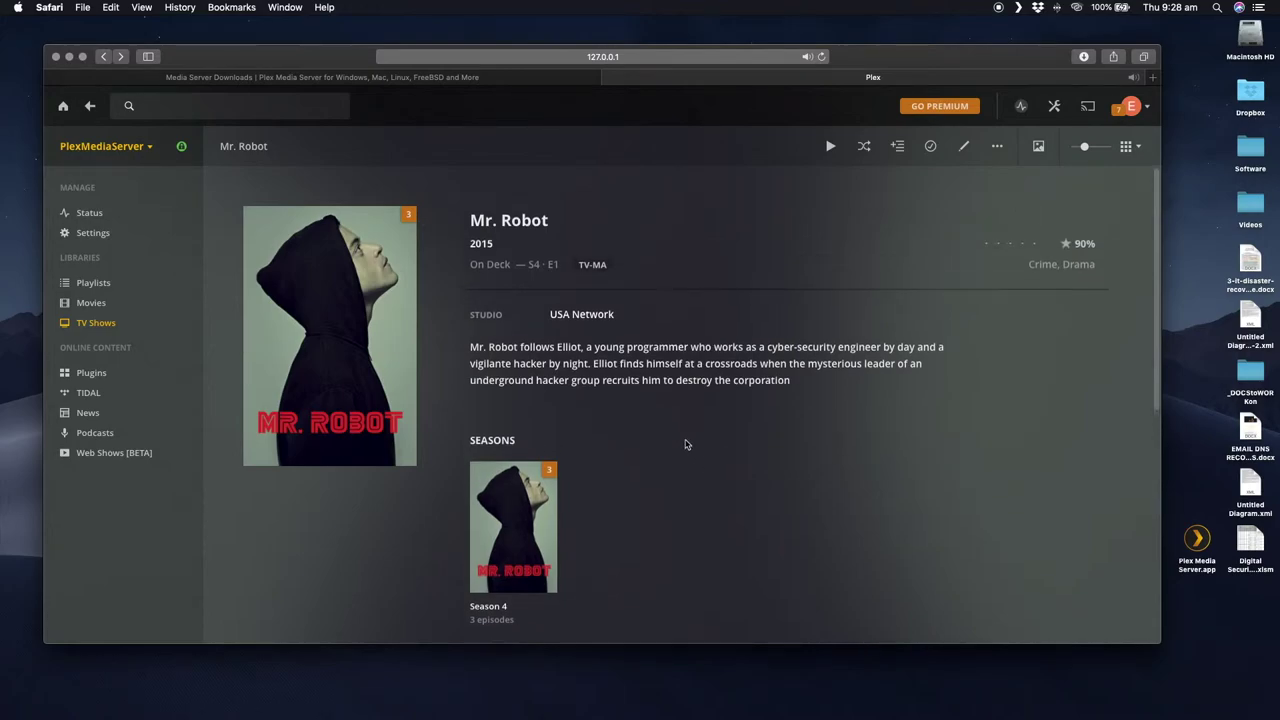
left_click_drag(472, 348, 752, 365)
left_click(760, 362)
left_click(125, 304)
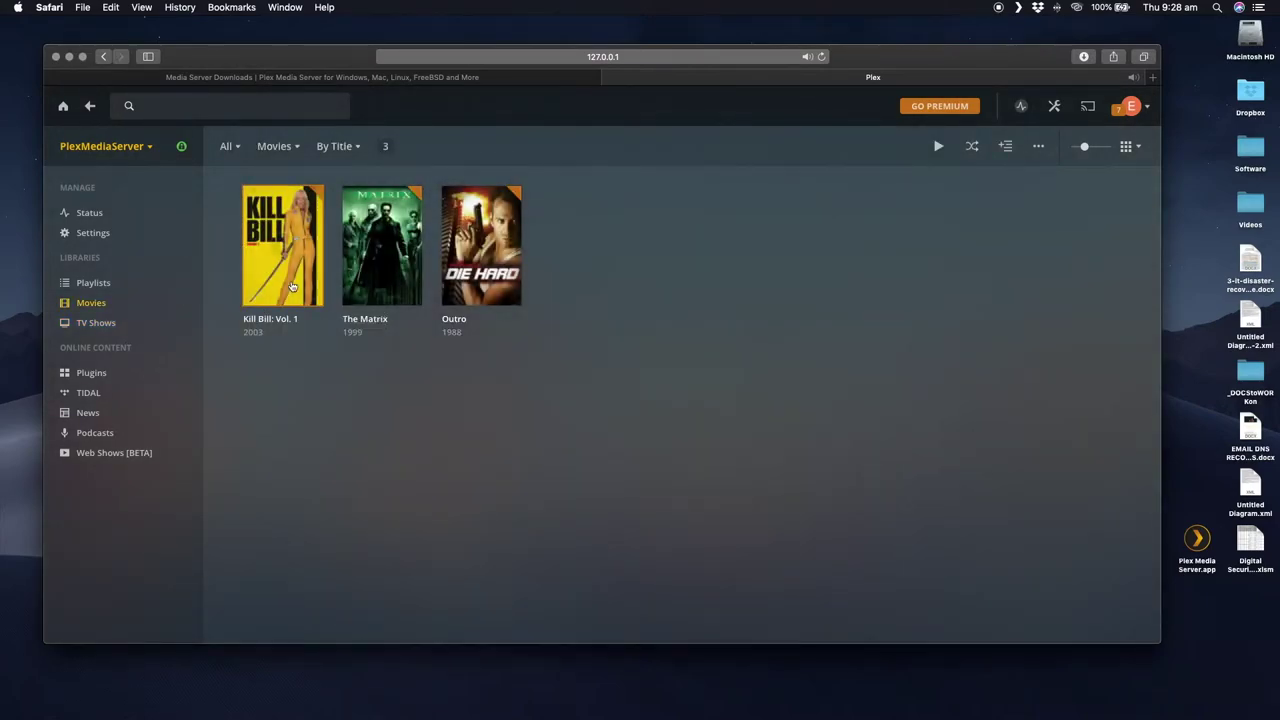
Step: Review the Kill Bill: Vol. 1 details page, then switch to the TV Shows library
left_click(285, 287)
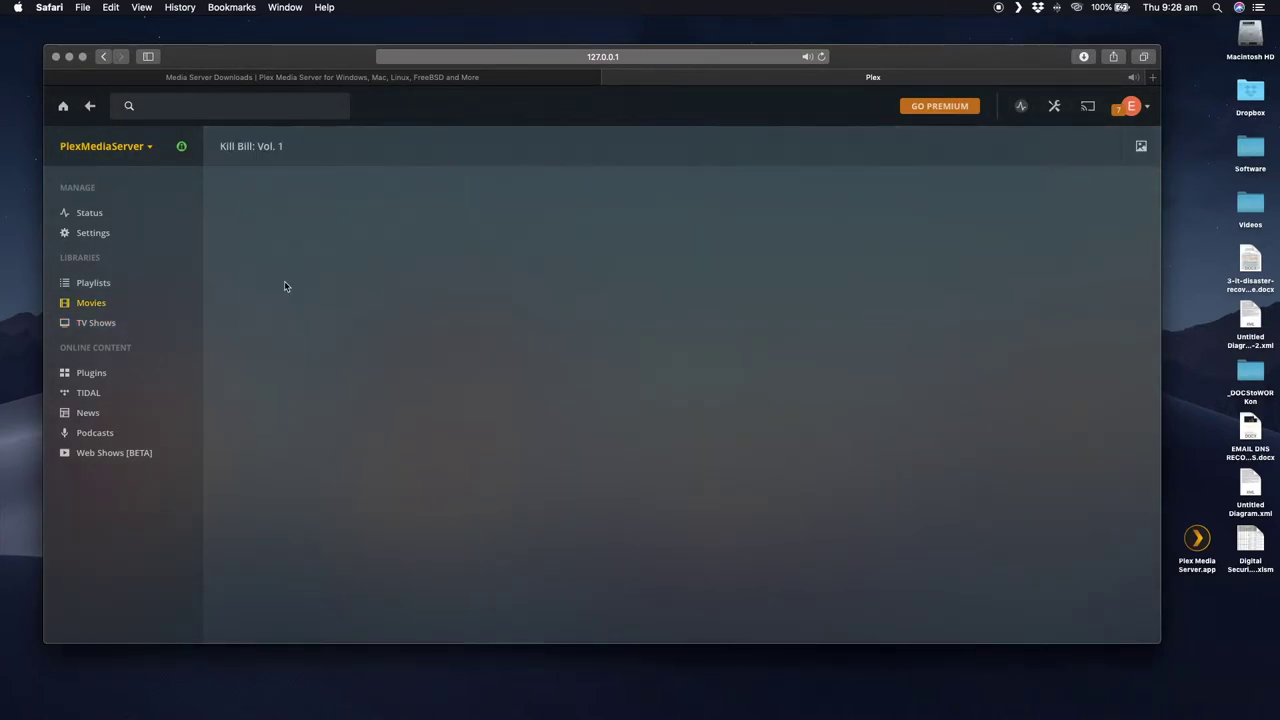
scroll(519, 323, "down", 5)
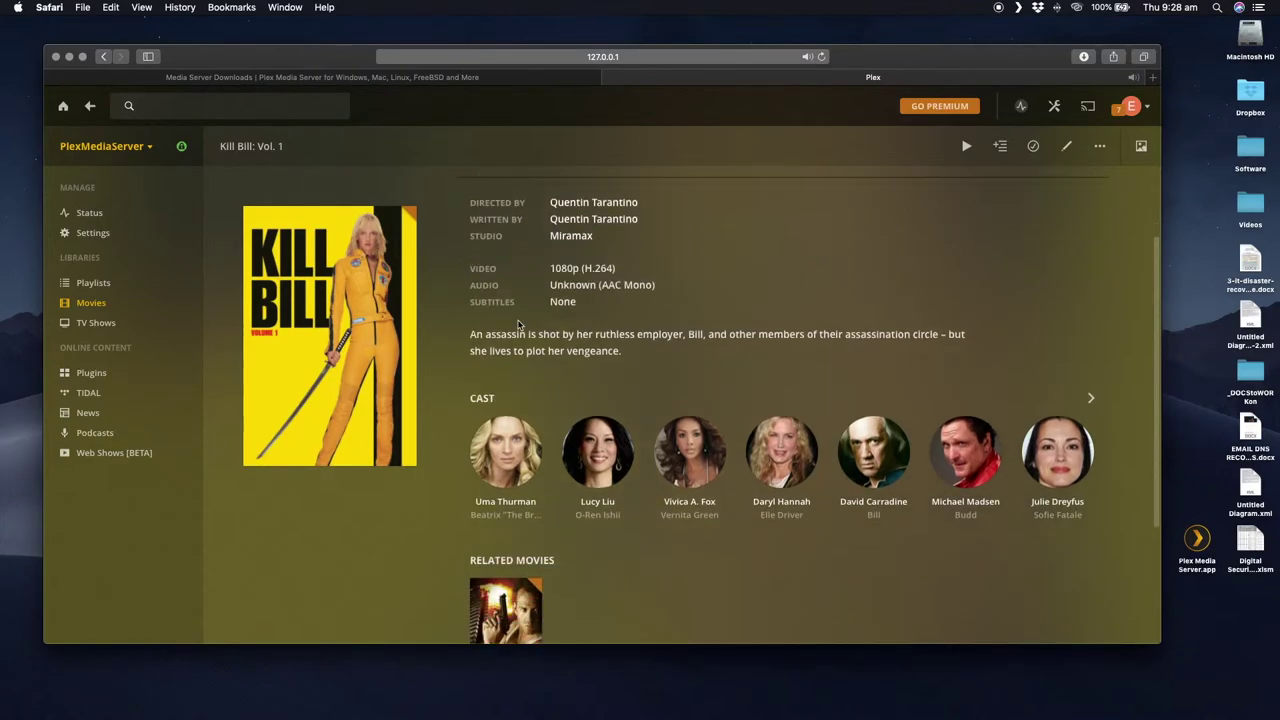
scroll(519, 323, "up", 5)
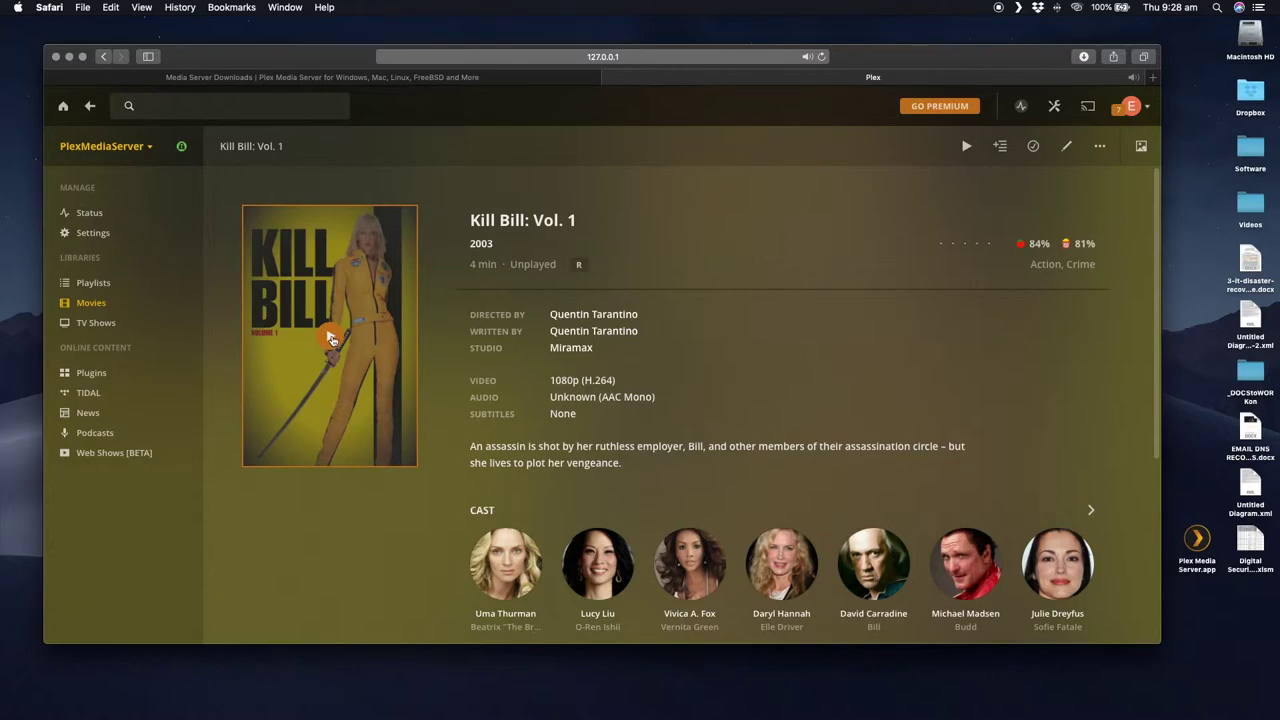
left_click(96, 330)
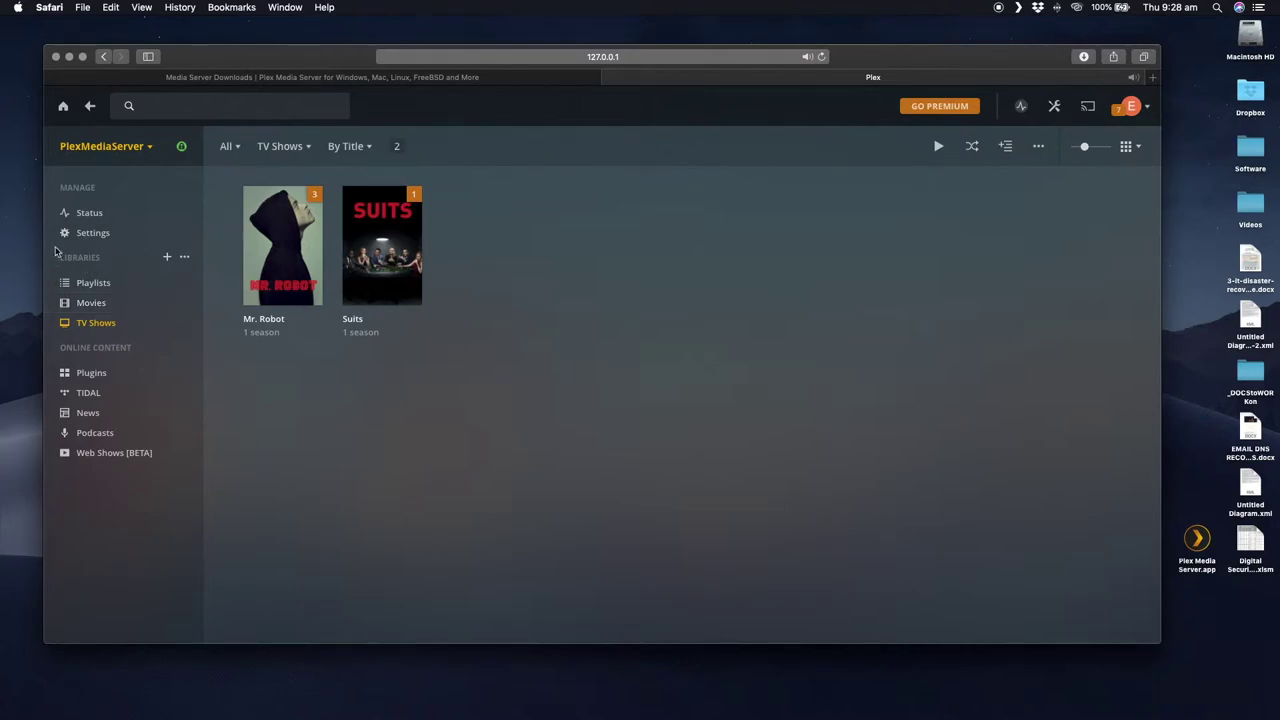
left_click(167, 257)
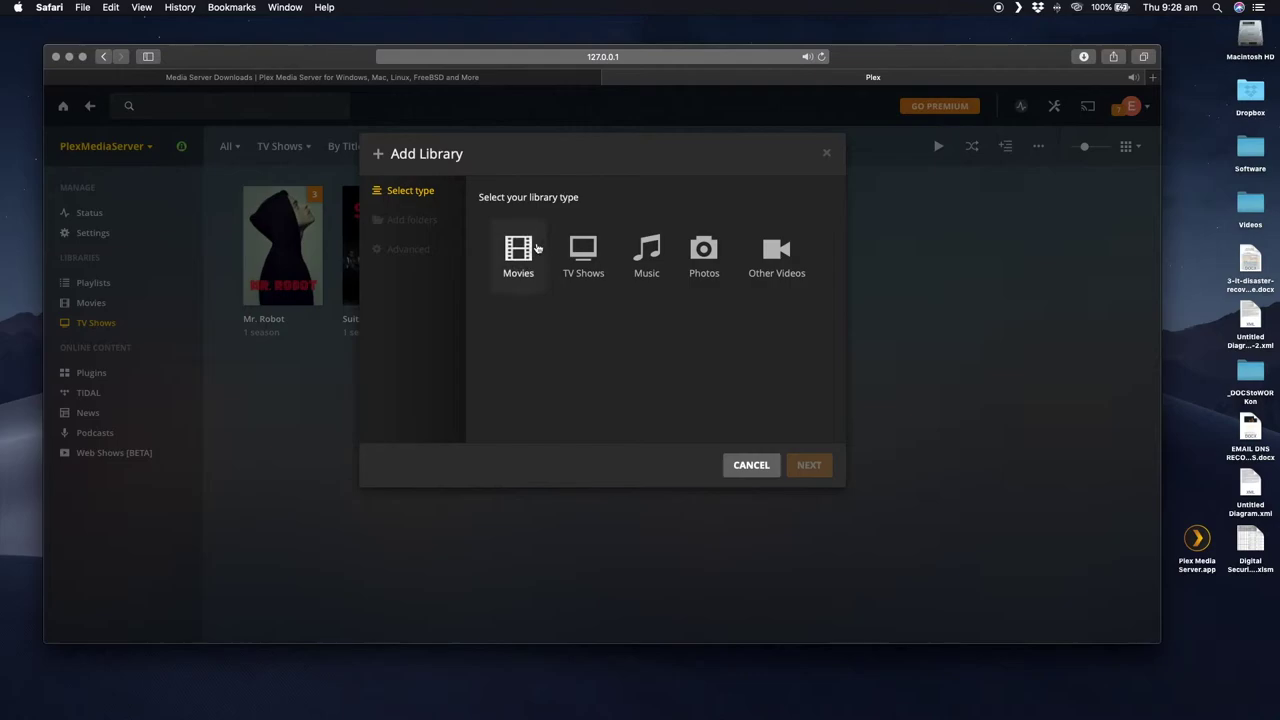
left_click(750, 465)
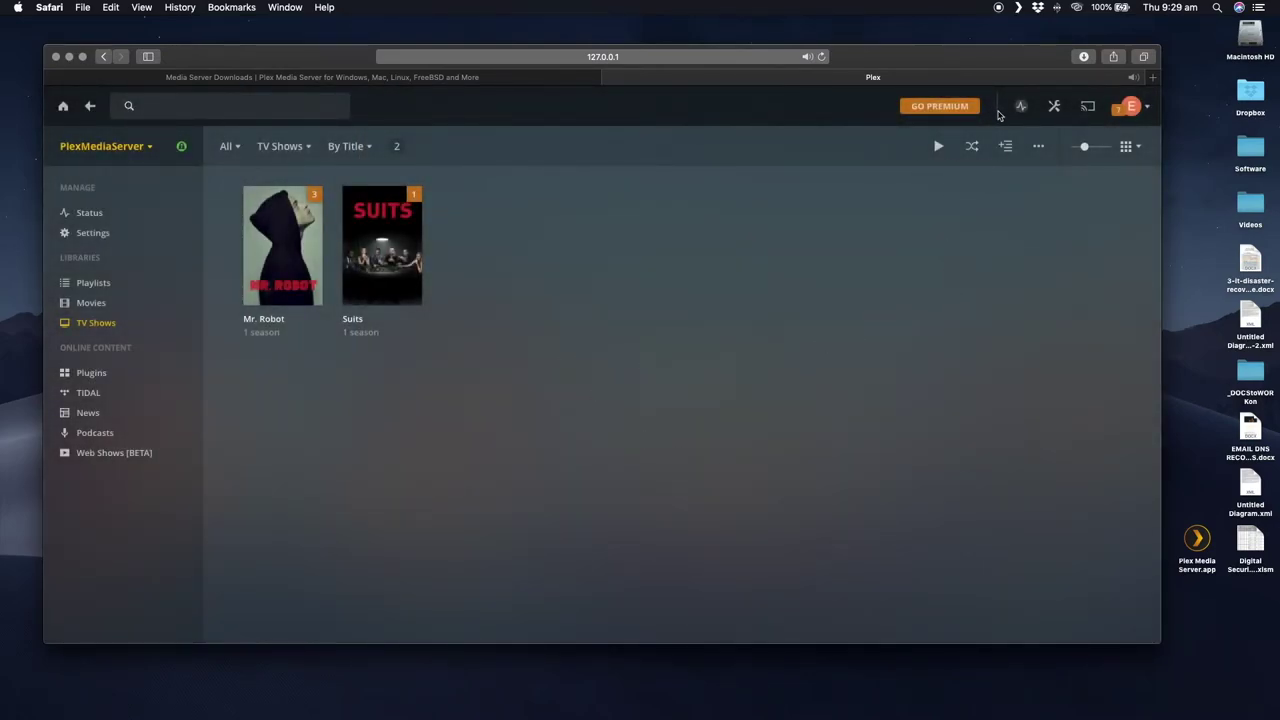
left_click(1019, 8)
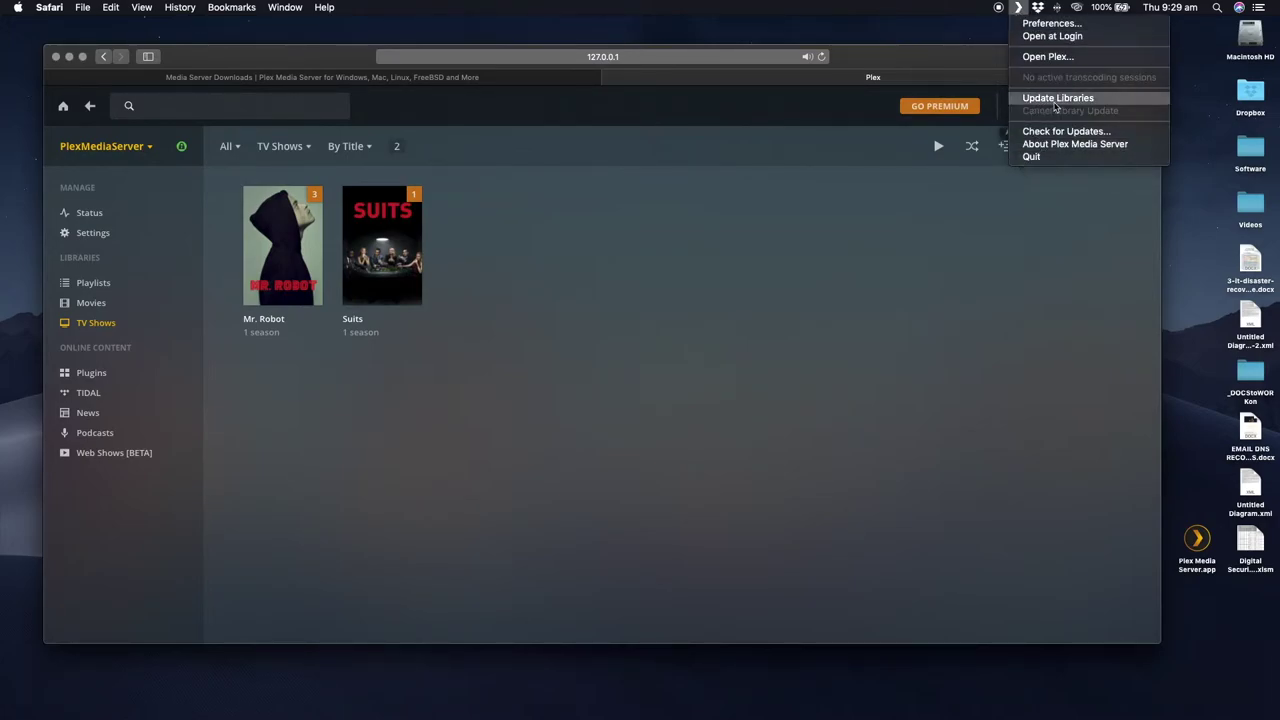
left_click(1043, 240)
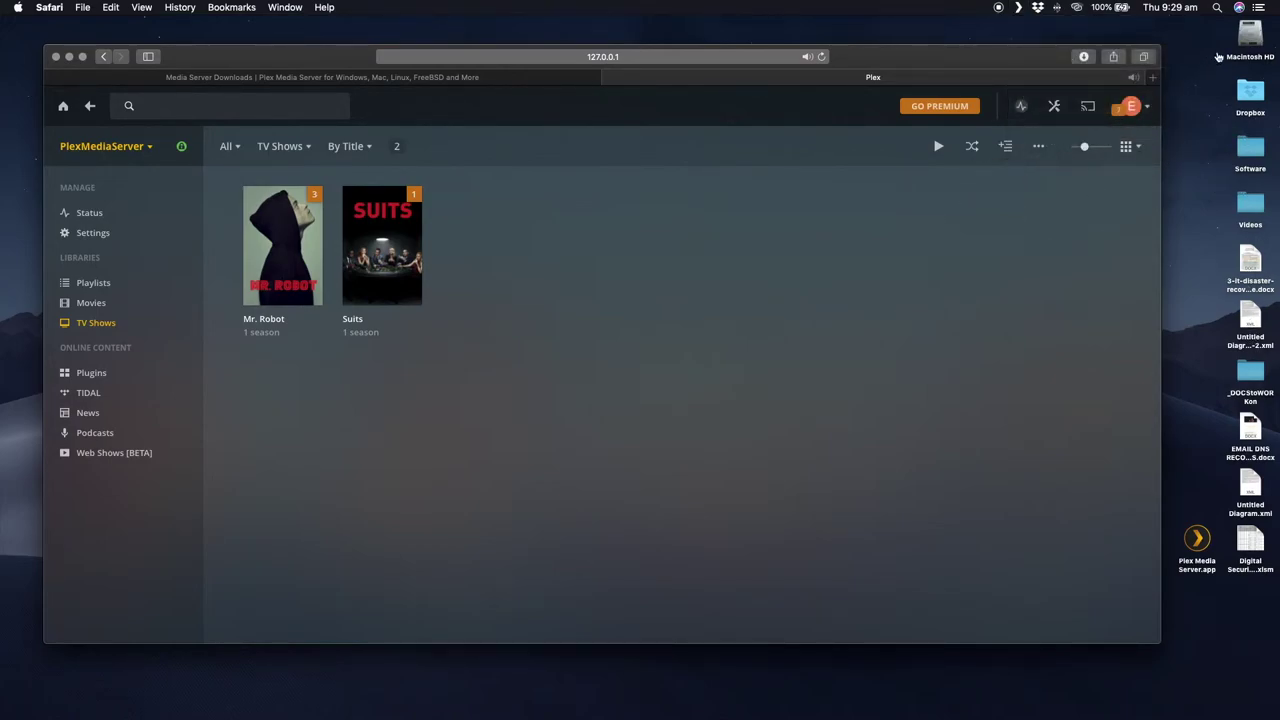
left_click(1250, 36)
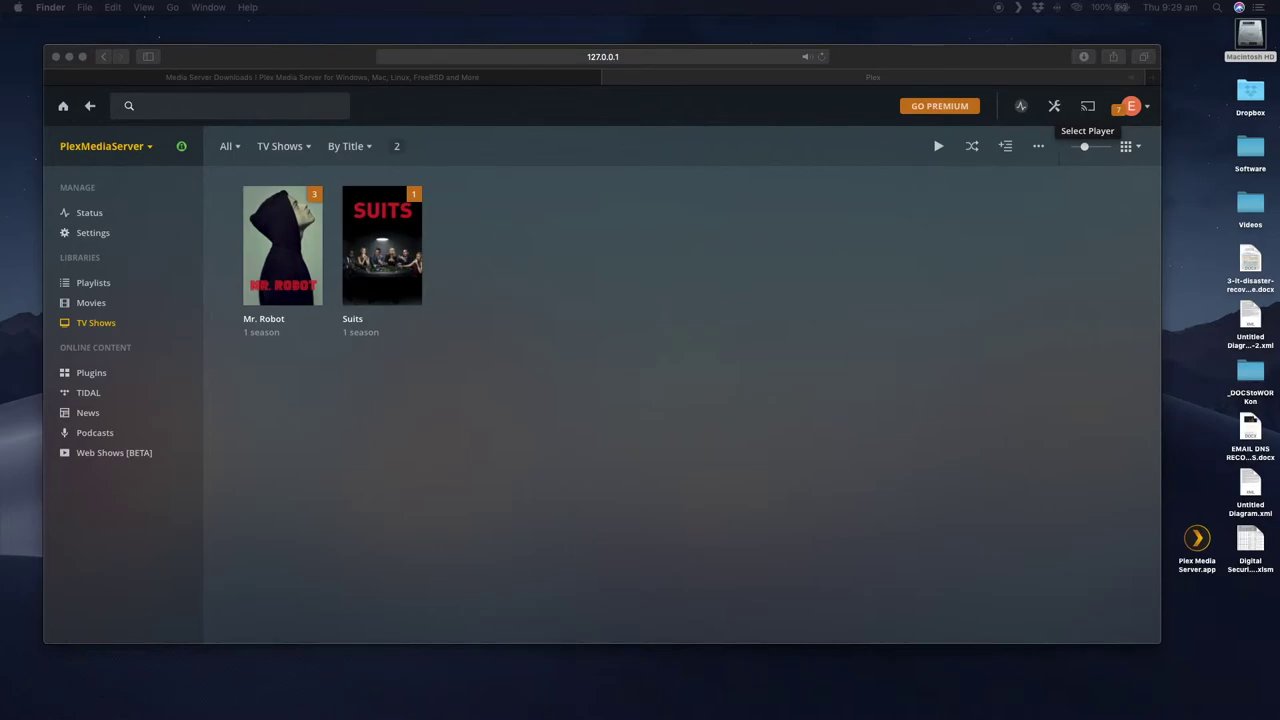
Step: Open a new Finder window and browse the TV Shows and Movies folder contents
key("super+n")
left_click(412, 115)
left_click(407, 104)
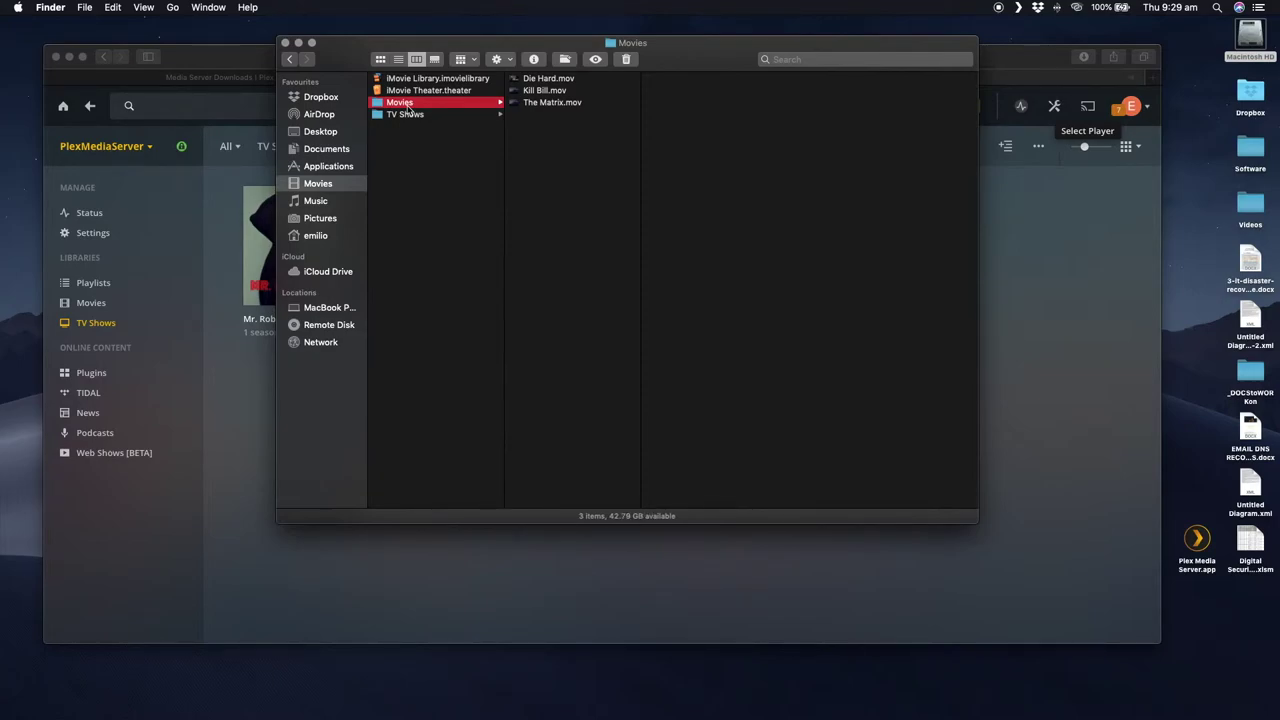
left_click_drag(357, 66, 398, 46)
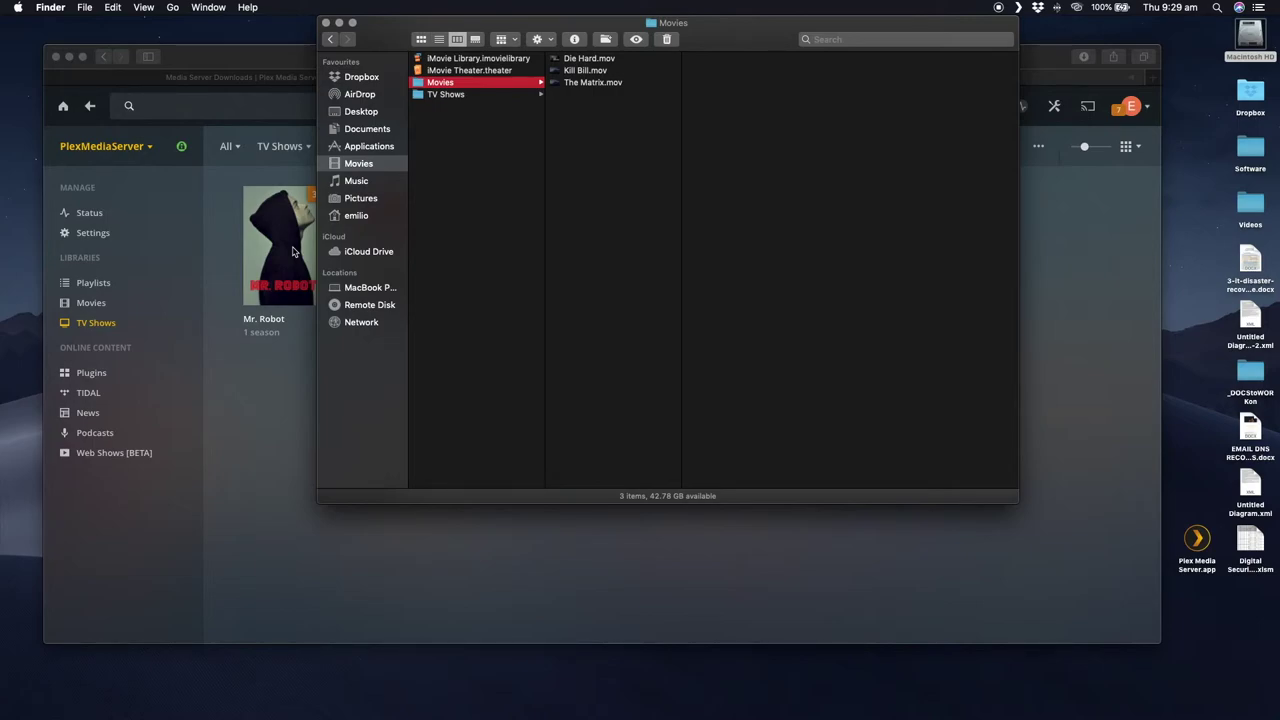
Step: Check The Matrix.mov in the Movies folder, then return to Plex's Movies library
left_click(590, 83)
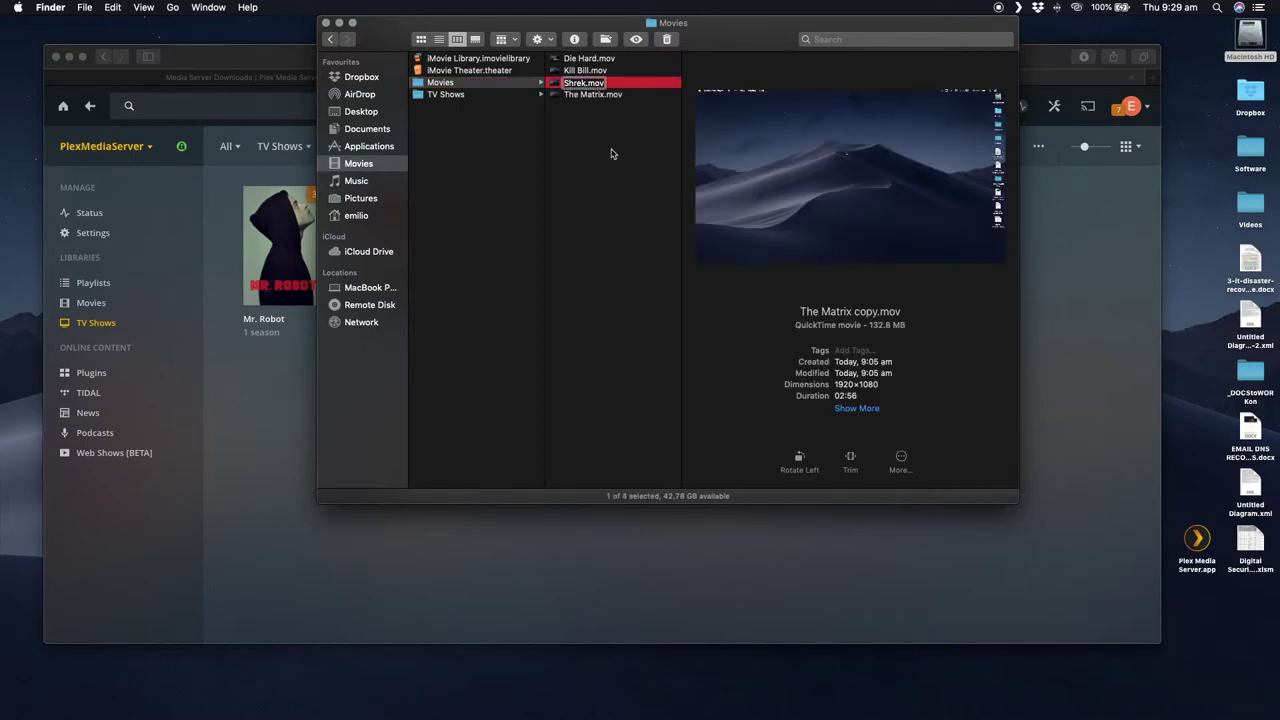
left_click(612, 152)
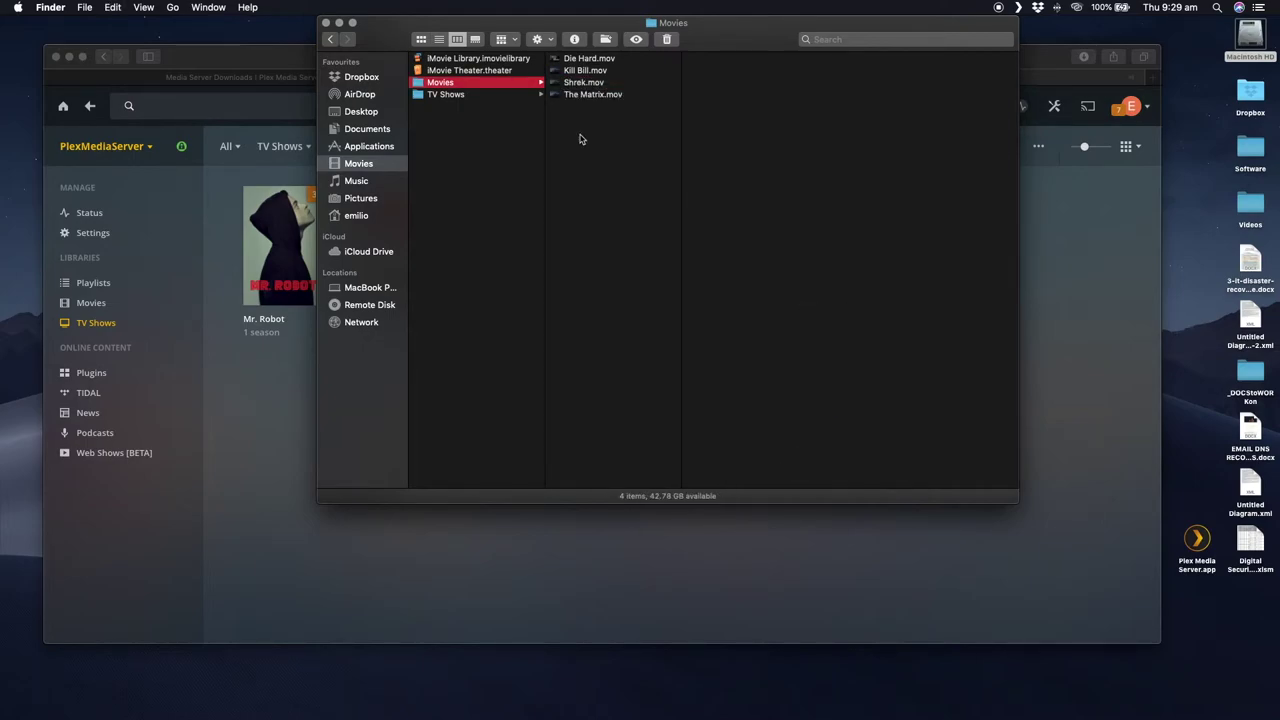
left_click(262, 60)
left_click(88, 302)
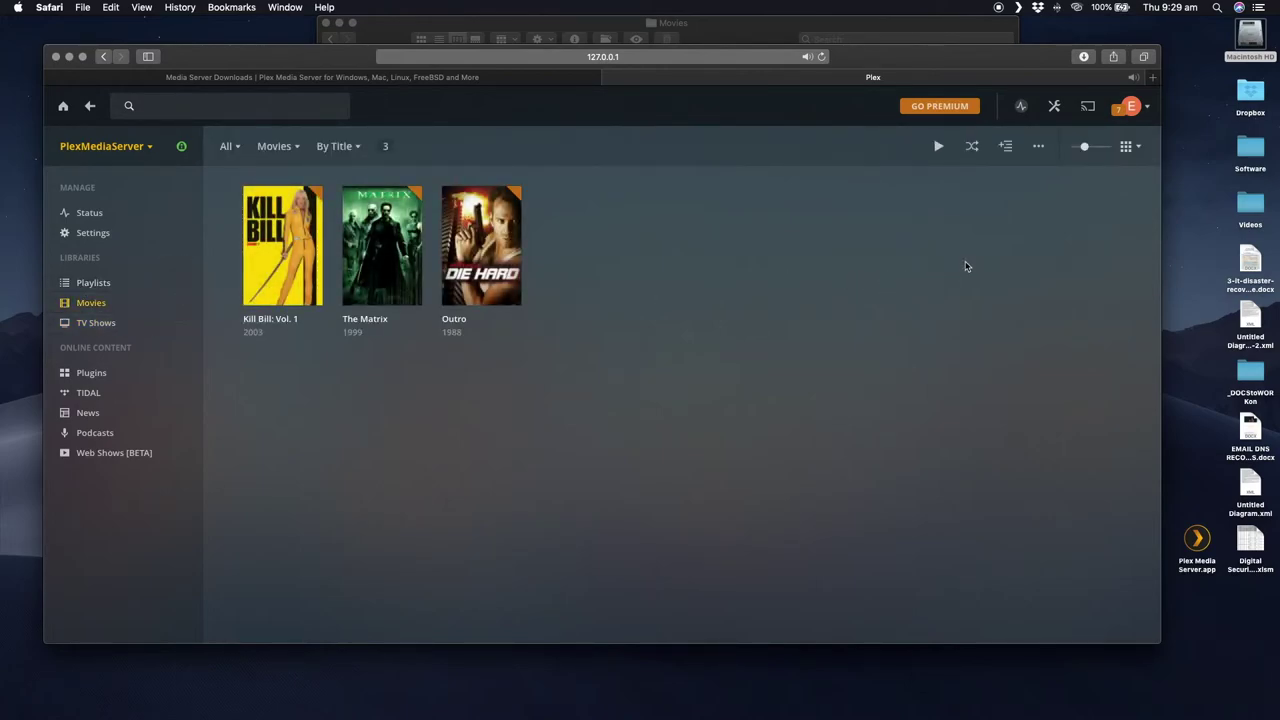
Step: Scan the Movies library files, view the new Shrek entry, then check the menu-bar Plex menu
left_click(184, 303)
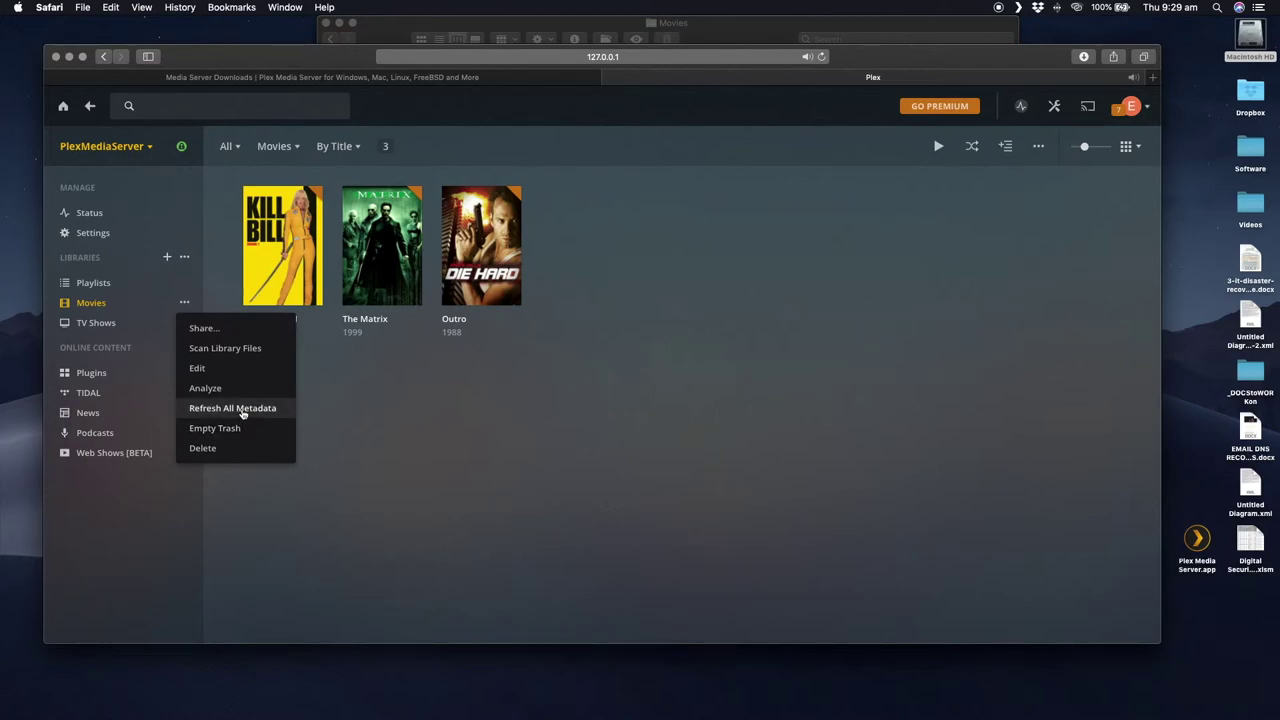
left_click(235, 348)
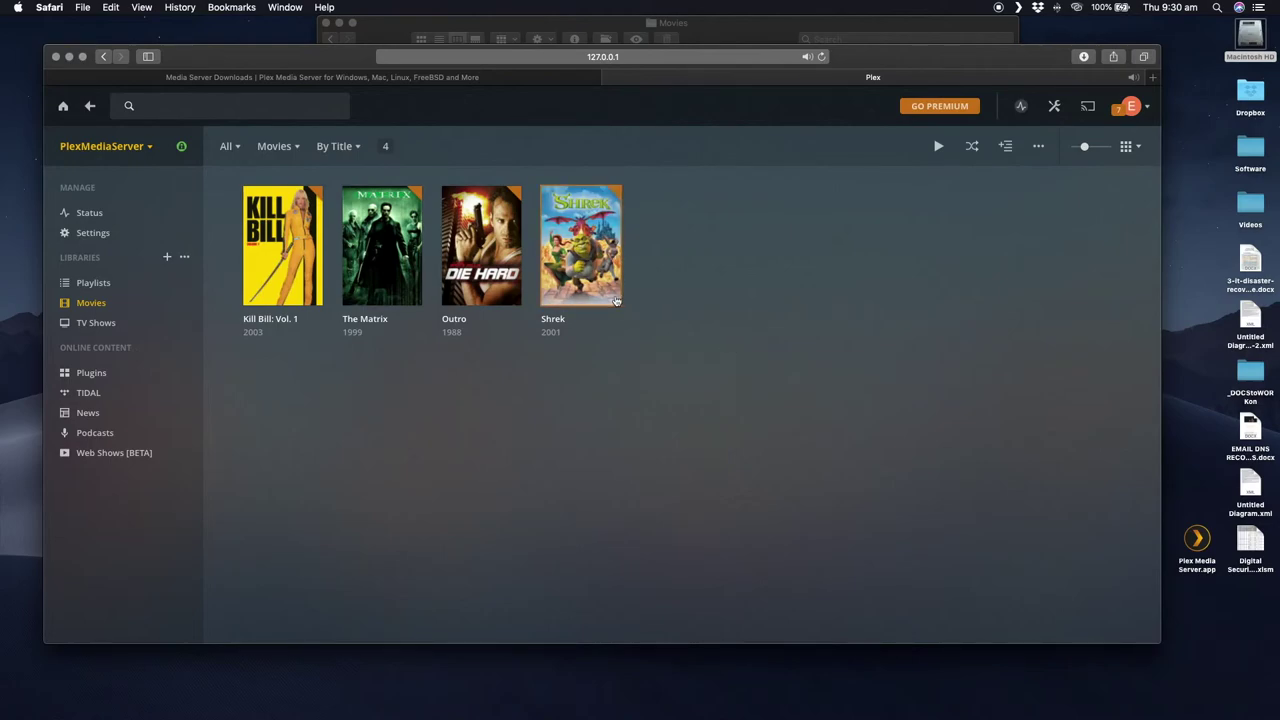
left_click(610, 280)
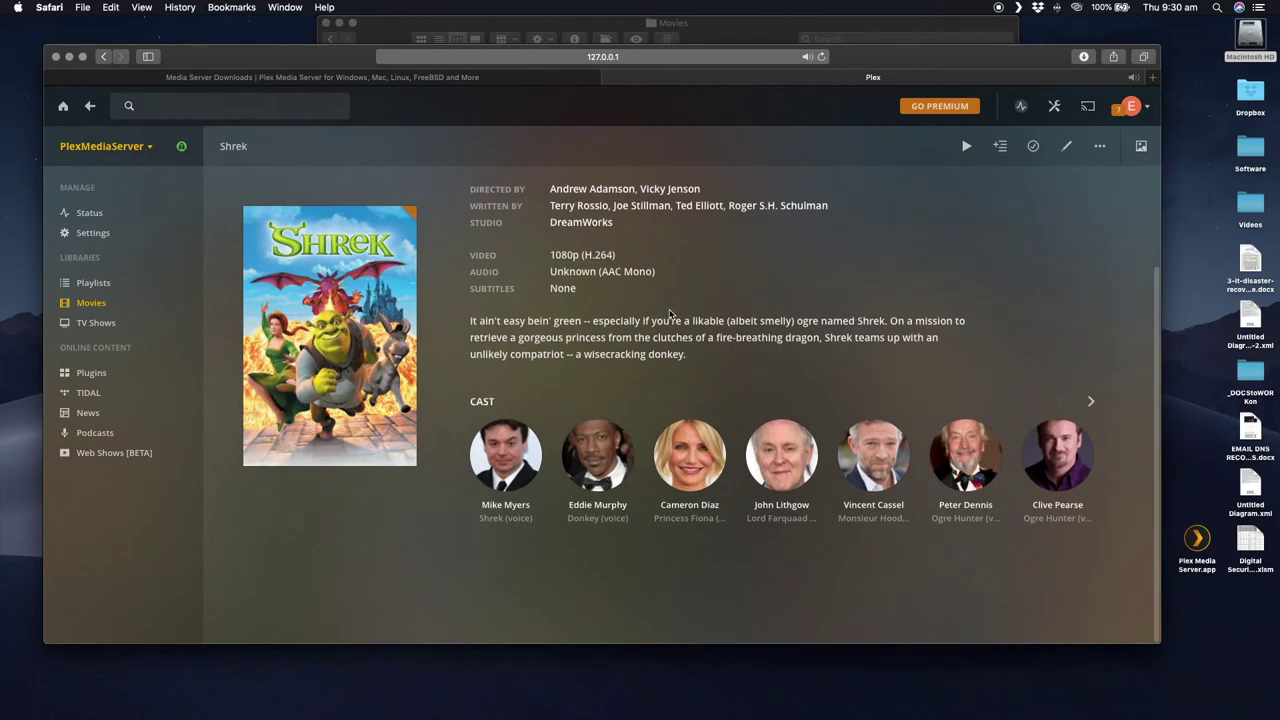
left_click(103, 56)
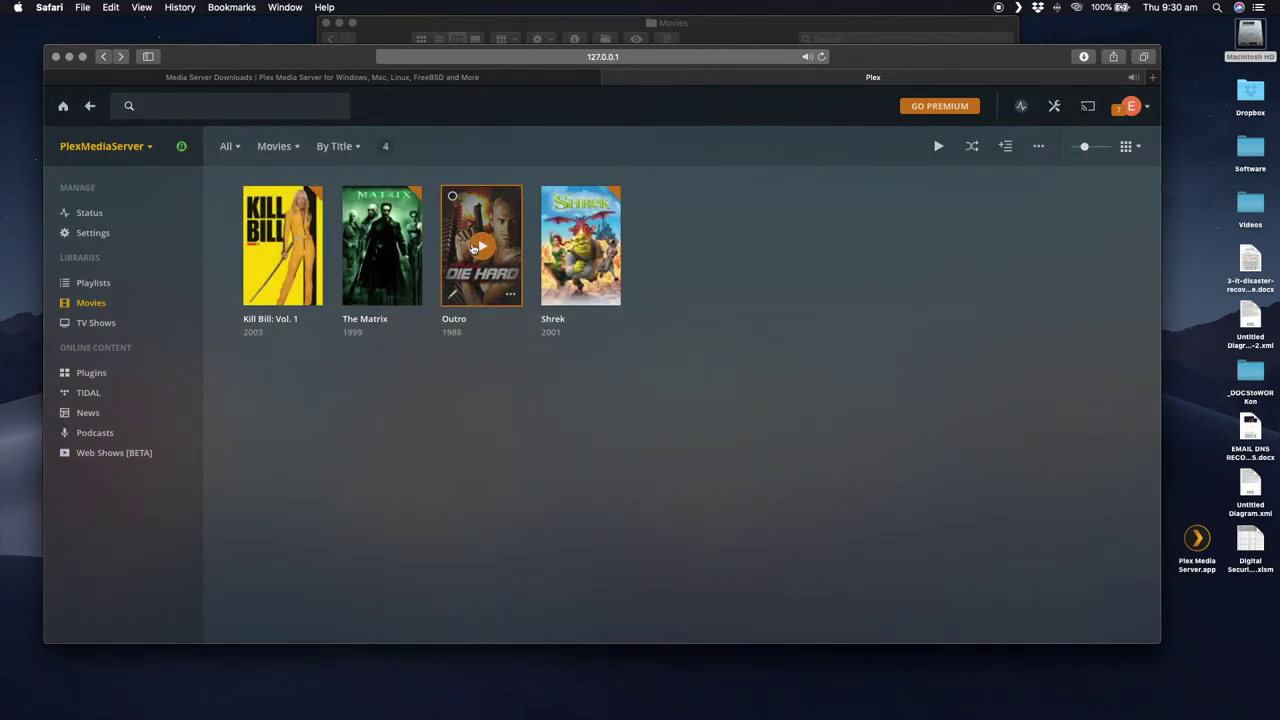
left_click(1019, 8)
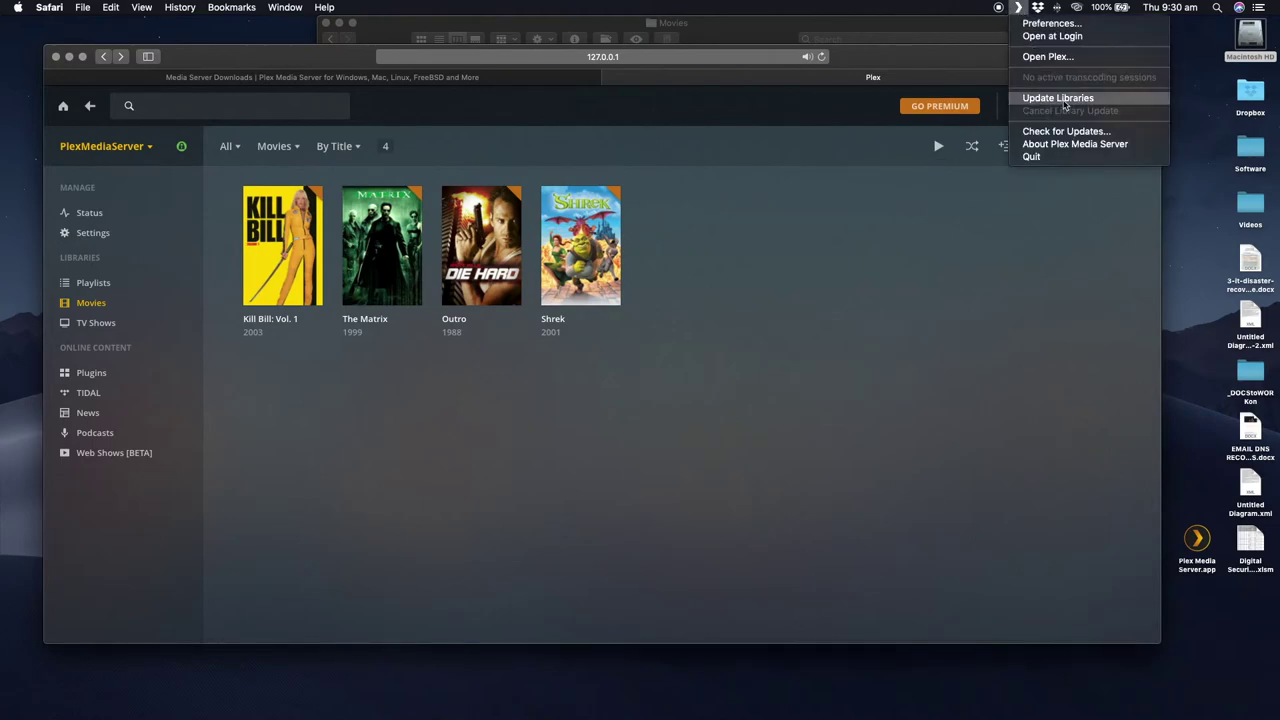
left_click(957, 305)
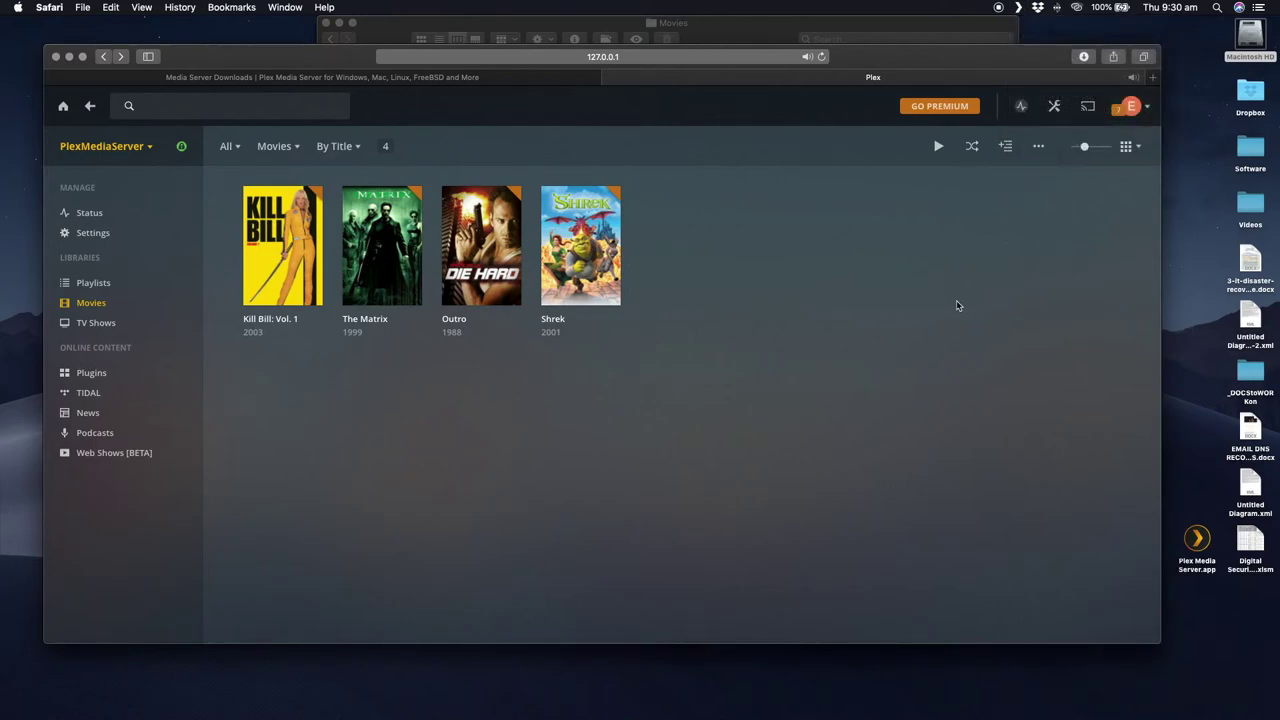